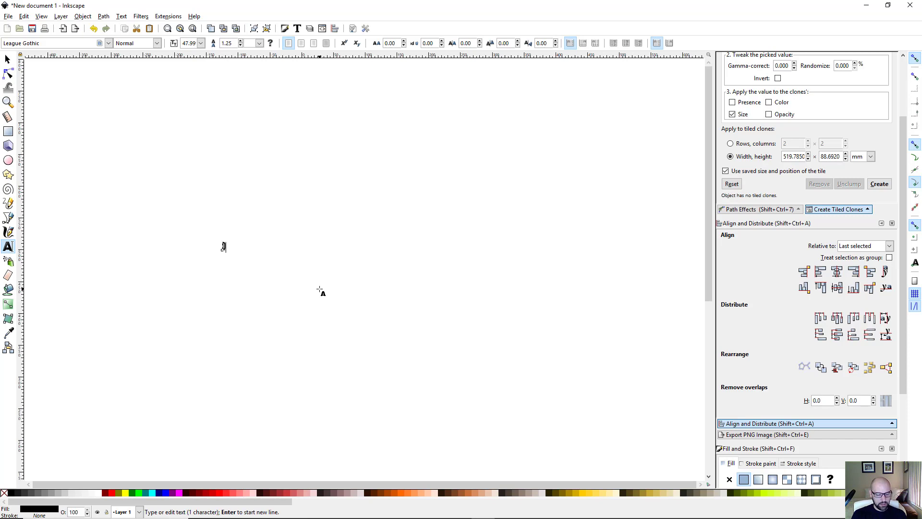
# - Complete the text as DOUGFORMATIVE, enlarge it proportionally to about 584 mm wide, and reposition it on the canvas
pyautogui.write('GFOR')
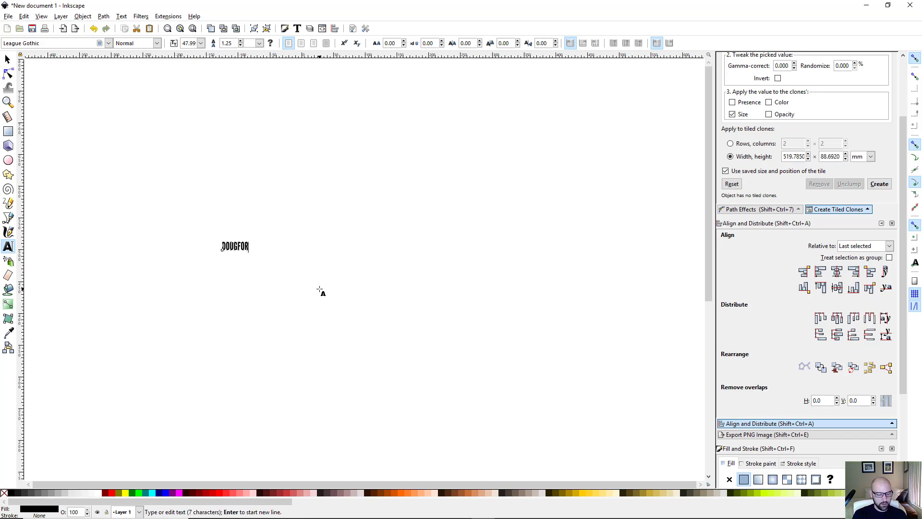
pyautogui.write('MATIVE')
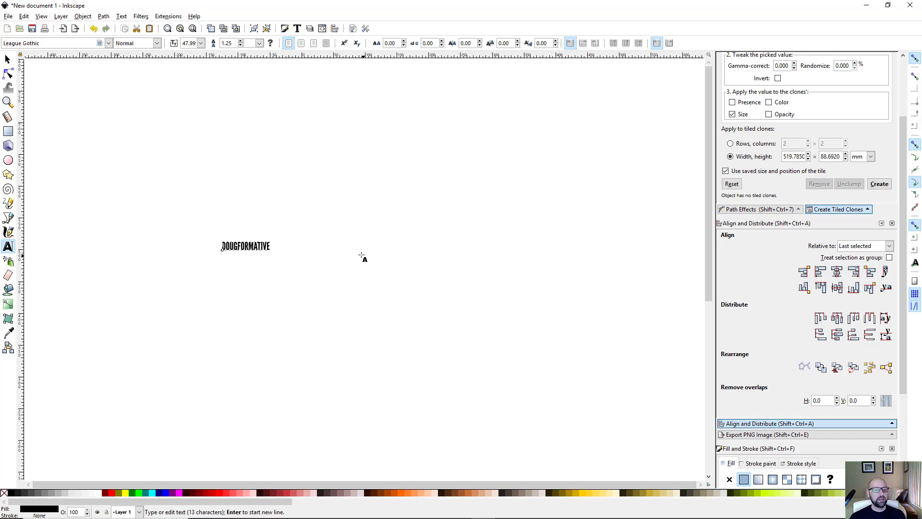
pyautogui.click(7, 59)
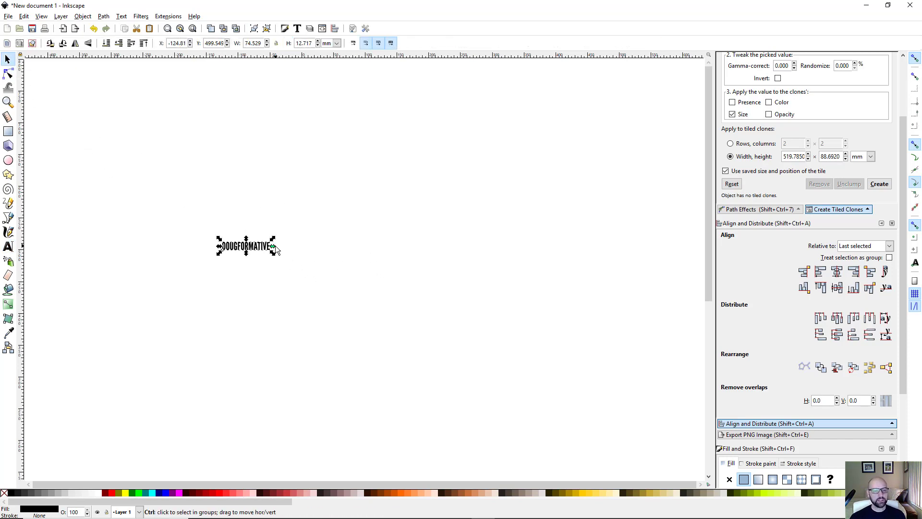
pyautogui.moveTo(274, 247); pyautogui.dragTo(597, 258)
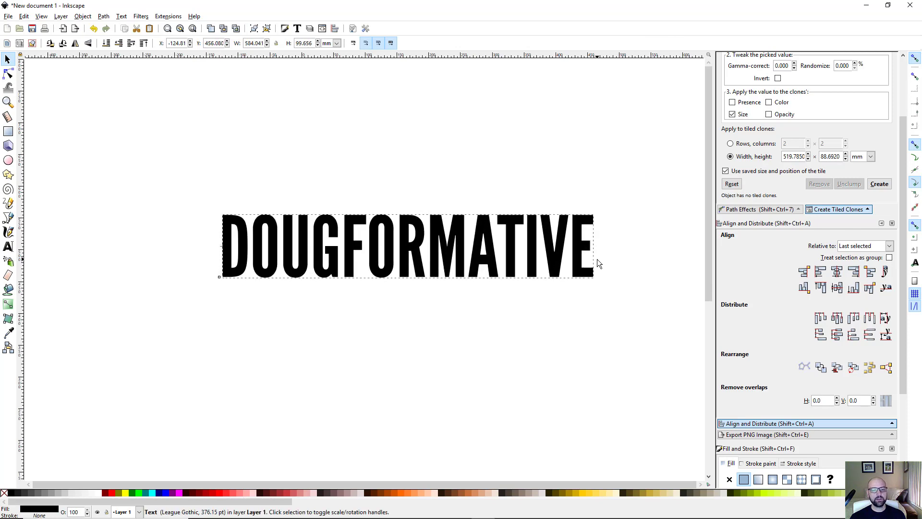
pyautogui.moveTo(390, 277); pyautogui.dragTo(332, 283)
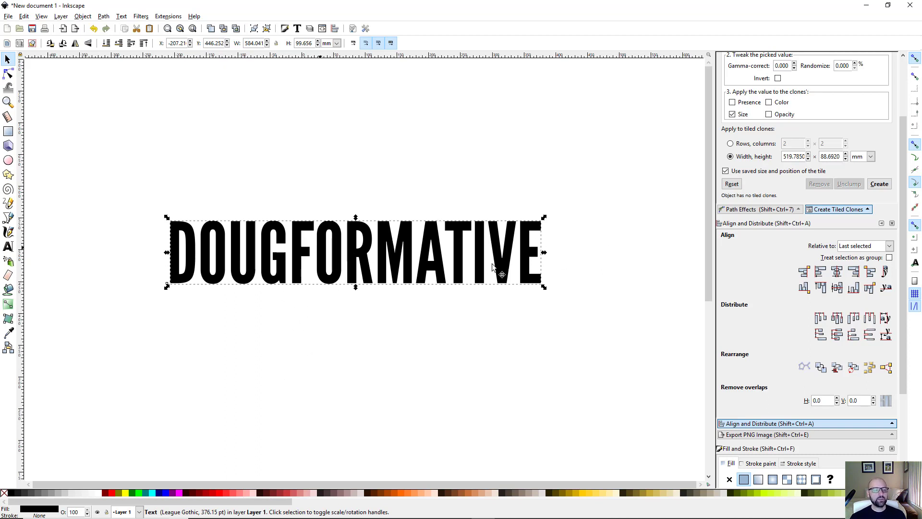
# - Try the Century Gothic font on the DOUGFORMATIVE text, and undo the font change
pyautogui.click(12, 246)
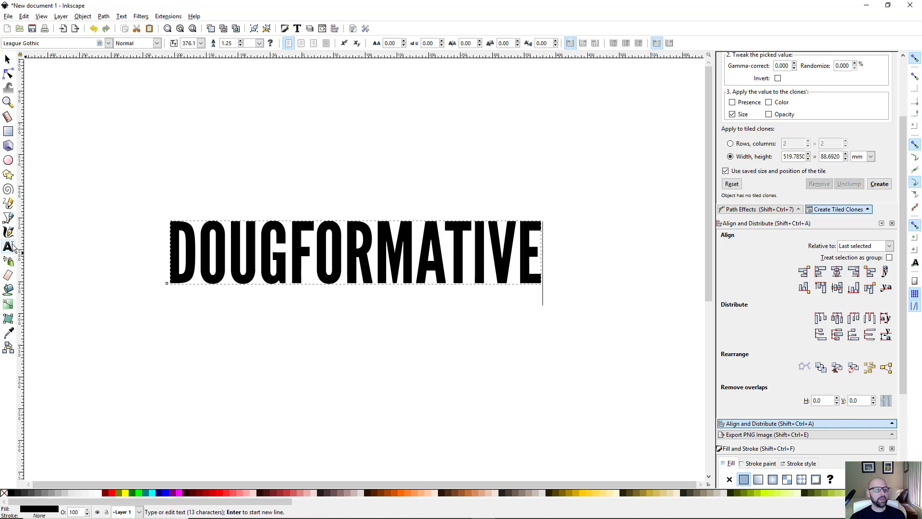
pyautogui.click(456, 262)
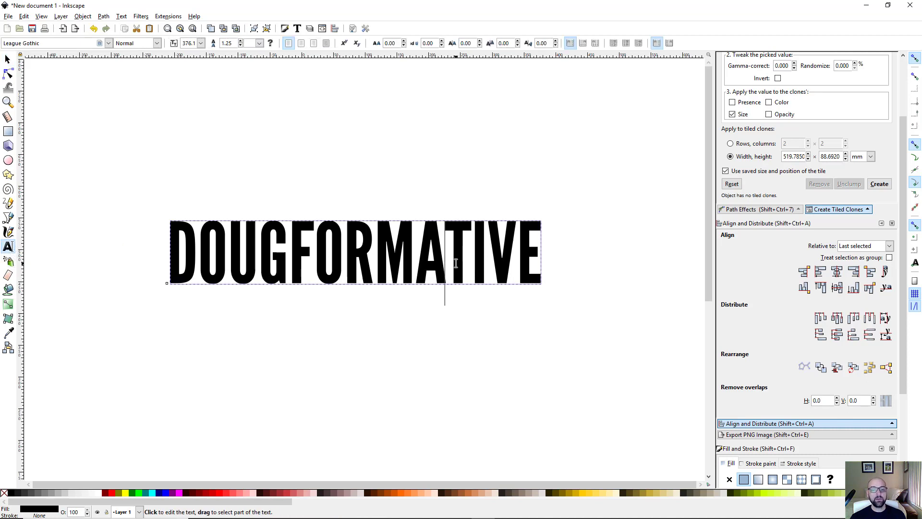
pyautogui.click(109, 43)
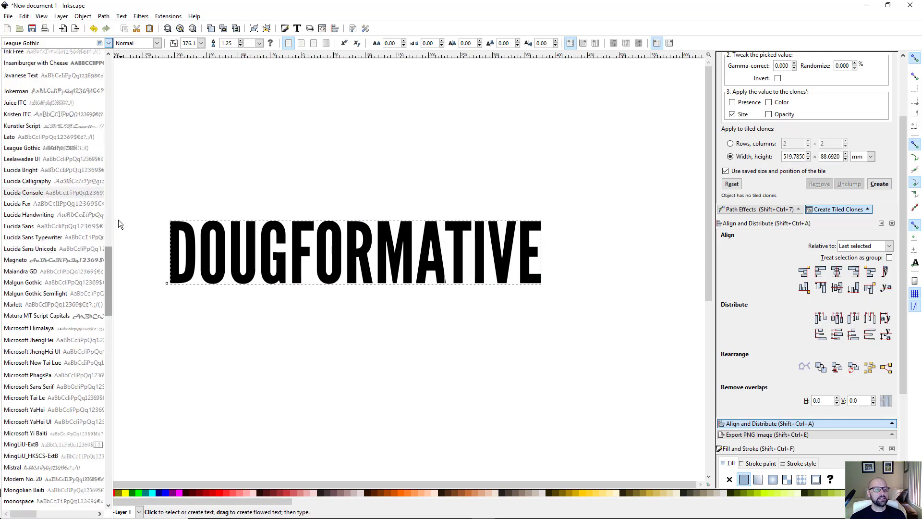
pyautogui.moveTo(118, 219); pyautogui.dragTo(118, 127)
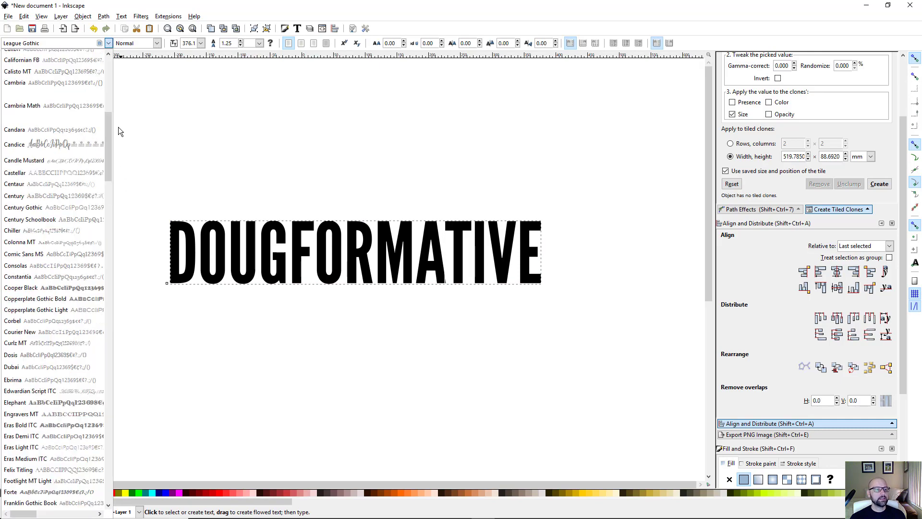
pyautogui.click(56, 211)
pyautogui.keyDown('ctrl'); pyautogui.scroll(-2, 331, 346); pyautogui.keyUp('ctrl')
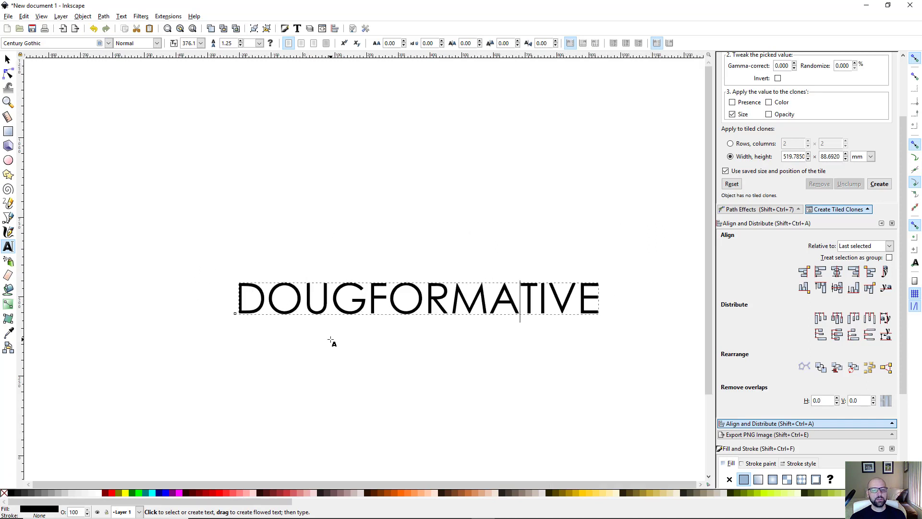
pyautogui.moveTo(433, 370); pyautogui.dragTo(368, 325)
pyautogui.keyDown('ctrl'); pyautogui.scroll(1, 350, 328); pyautogui.keyUp('ctrl')
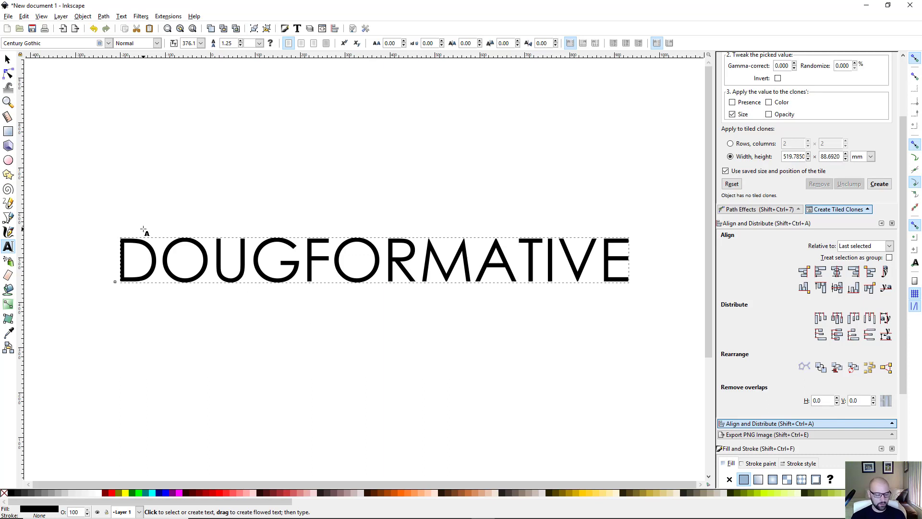
pyautogui.hotkey('ctrl', 'z')
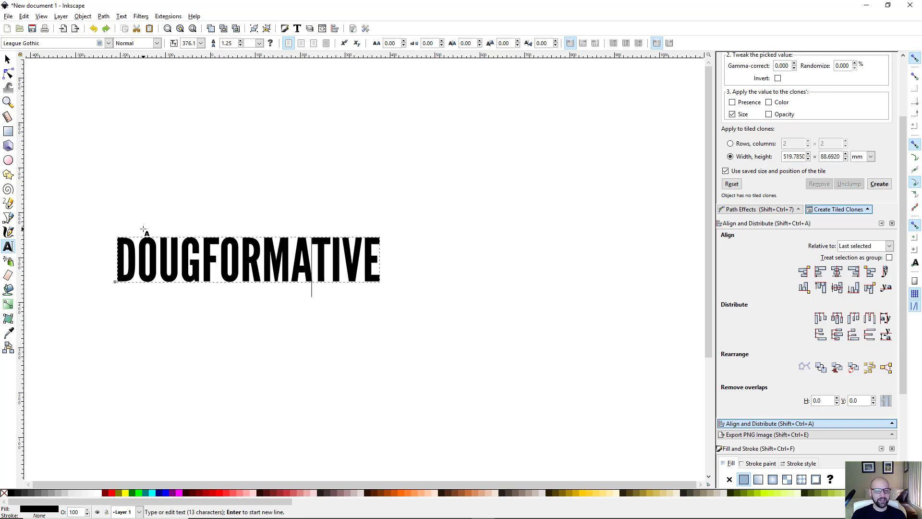
# - Move the DOUGFORMATIVE text to about X -16 mm and Y 455 mm
pyautogui.click(7, 59)
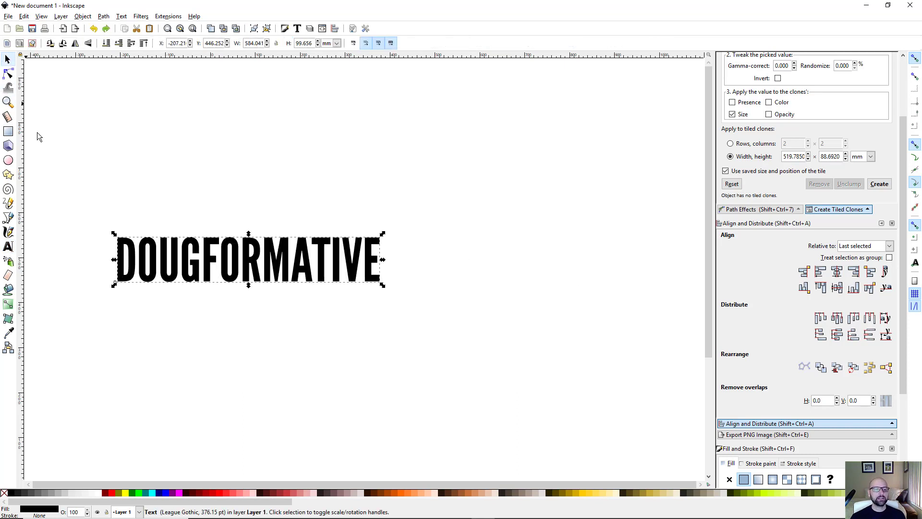
pyautogui.moveTo(256, 280); pyautogui.dragTo(341, 282)
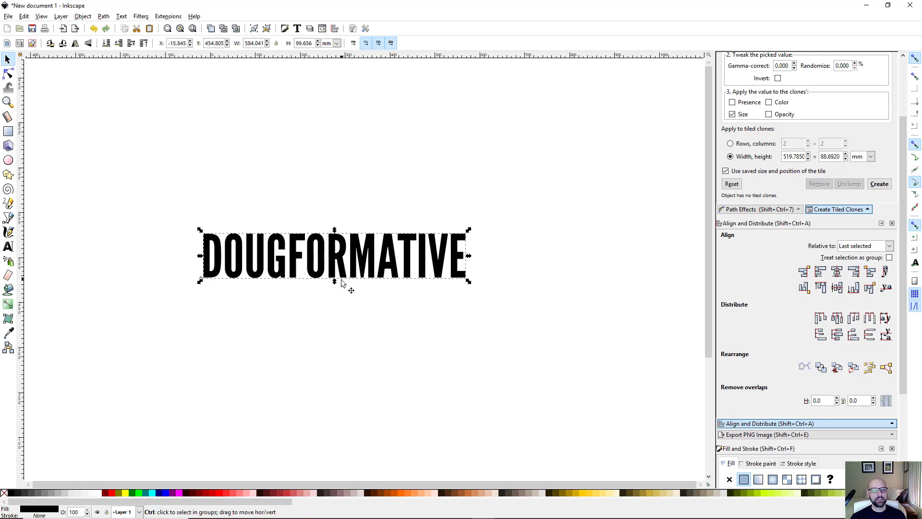
pyautogui.scroll(2, 341, 280)
pyautogui.moveTo(301, 312); pyautogui.dragTo(342, 335)
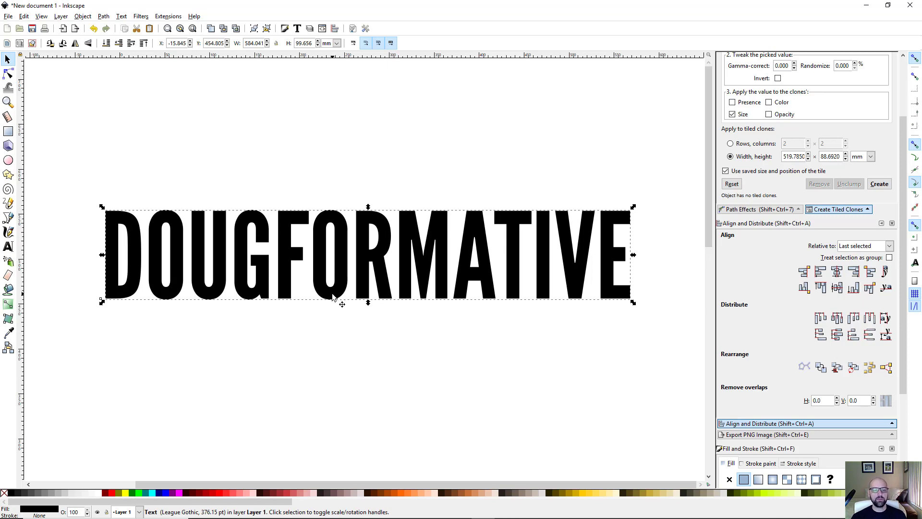
pyautogui.moveTo(332, 293)
pyautogui.mouseDown()
pyautogui.moveTo(275, 325)
pyautogui.moveTo(268, 225)
pyautogui.moveTo(284, 364)
pyautogui.moveTo(341, 290)
pyautogui.moveTo(327, 308)
pyautogui.moveTo(338, 297)
pyautogui.mouseUp()
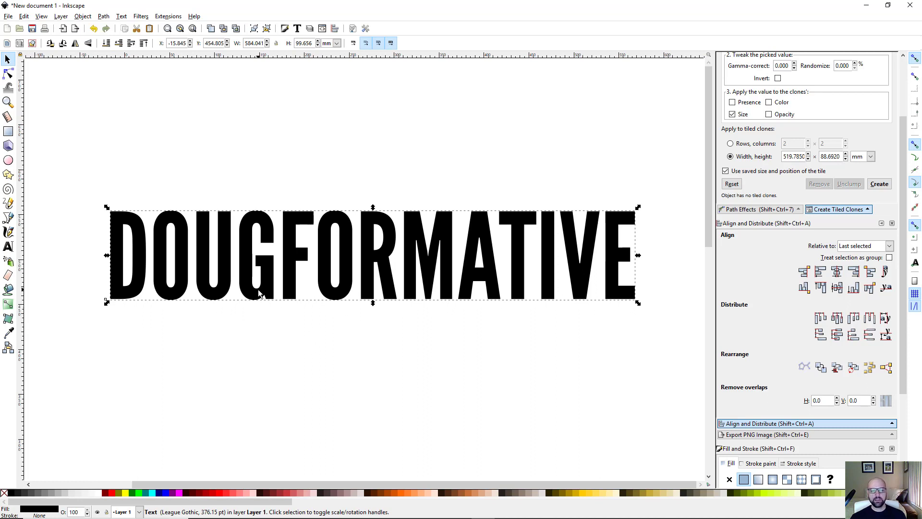
# - Convert the DOUGFORMATIVE text to paths and ungroup the letters
pyautogui.click(104, 17)
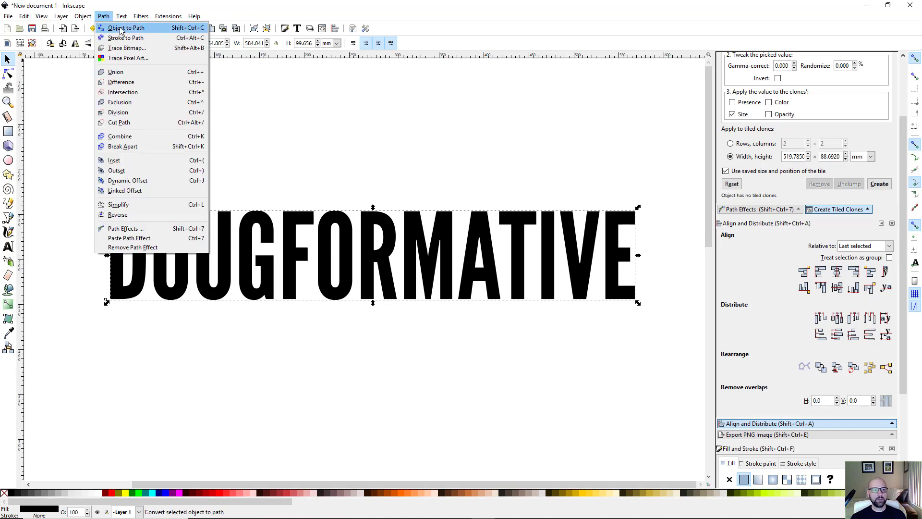
pyautogui.click(123, 28)
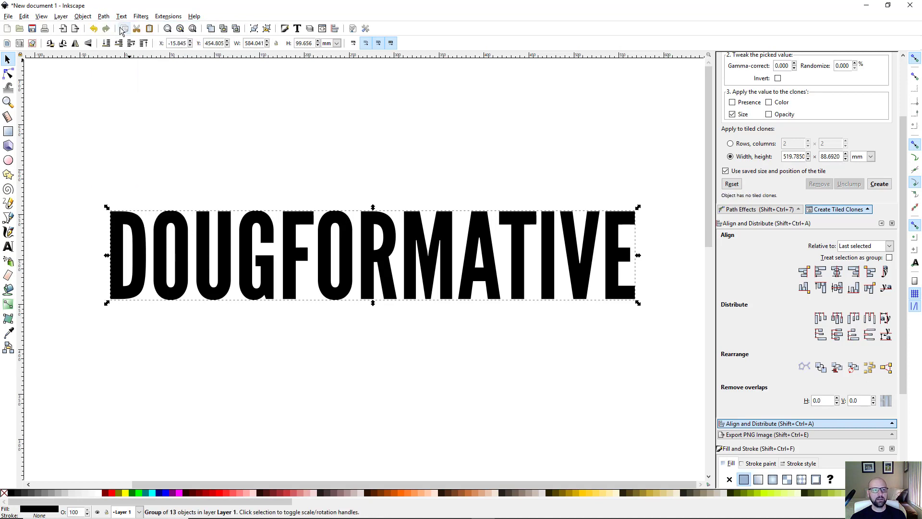
pyautogui.click(82, 16)
pyautogui.click(114, 97)
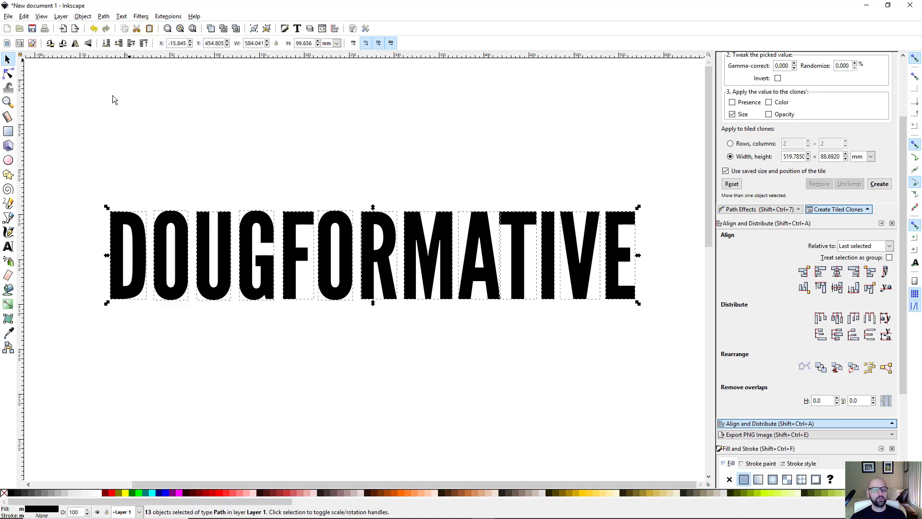
# - Unite all the letter paths of DOUGFORMATIVE into a single path with Union, and leave it deselected
pyautogui.click(105, 17)
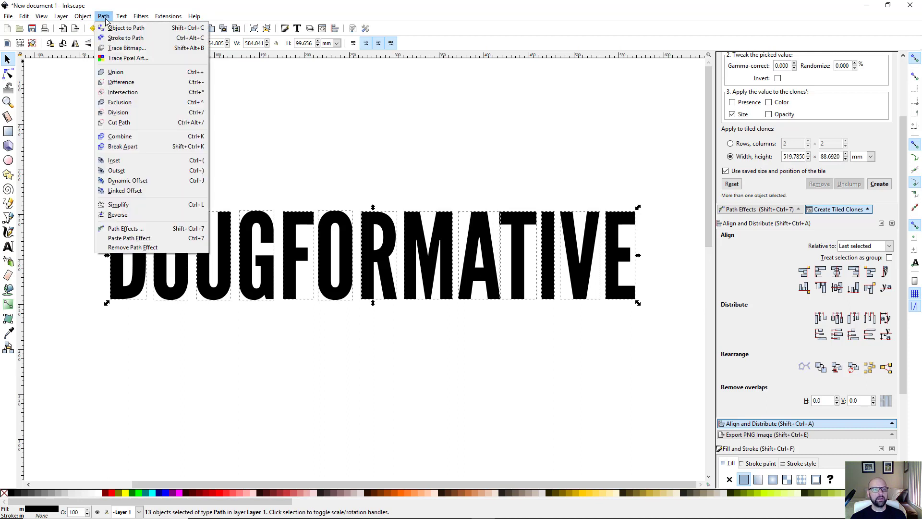
pyautogui.click(123, 72)
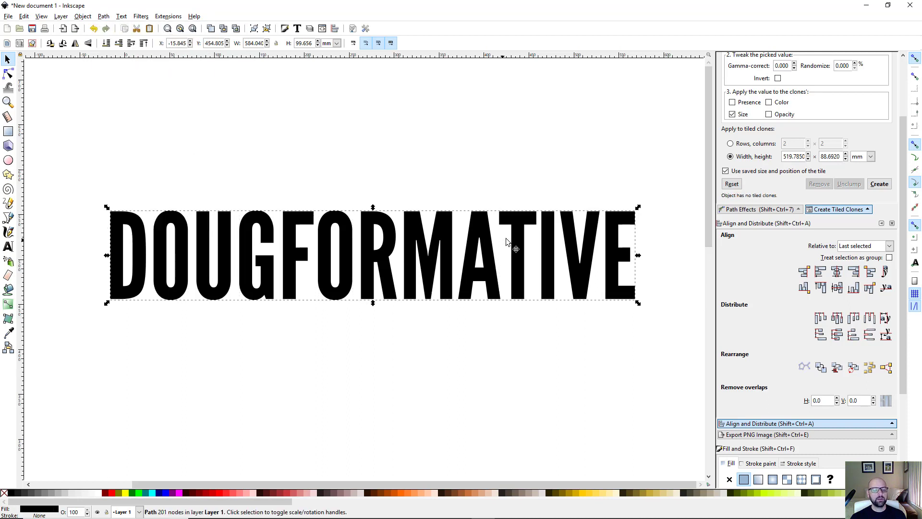
pyautogui.click(491, 143)
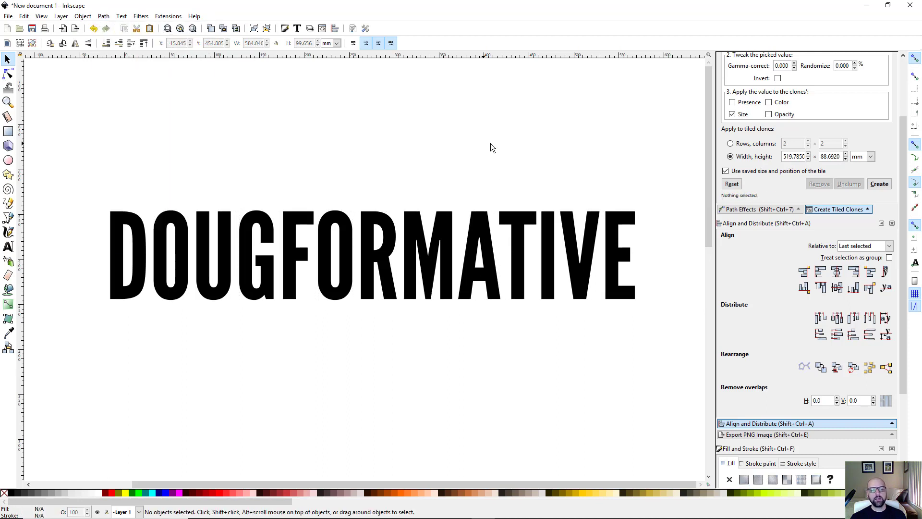
pyautogui.click(386, 283)
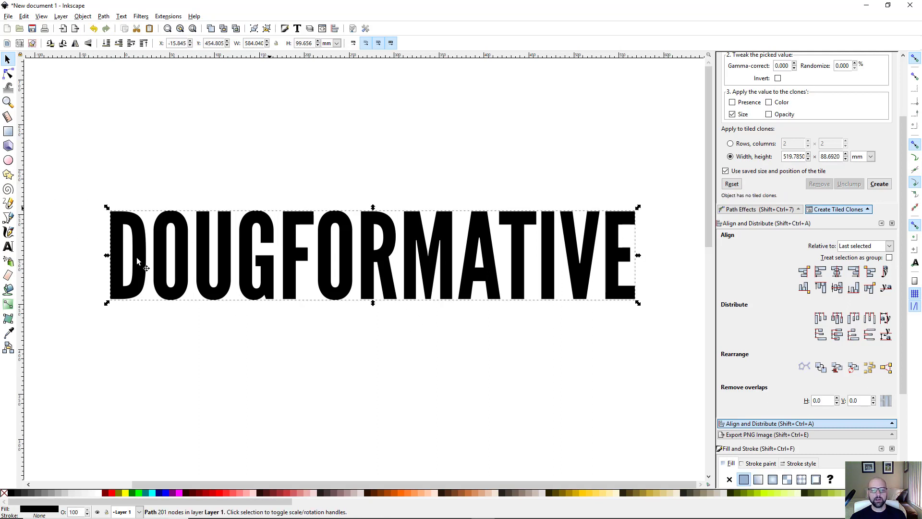
pyautogui.click(369, 393)
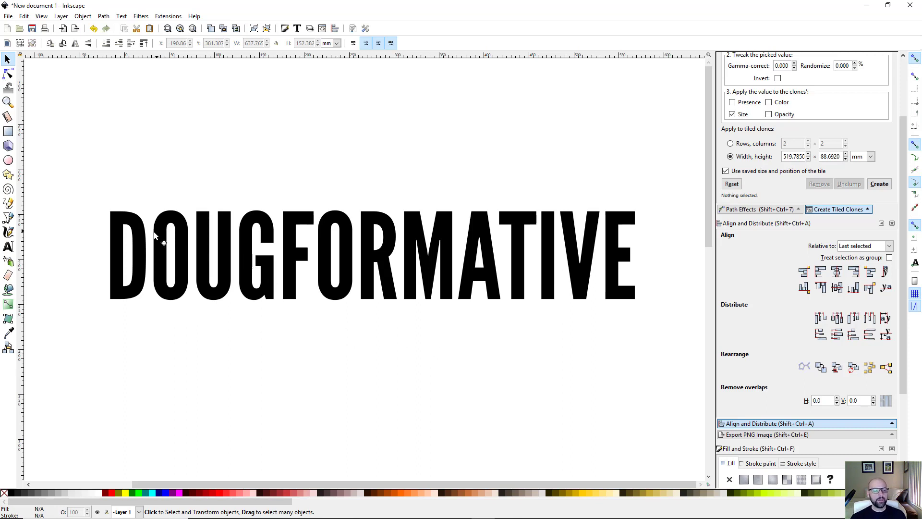
# - Draw an ellipse about 18 by 11 mm in the empty area before the letter D and fill it black
pyautogui.click(9, 164)
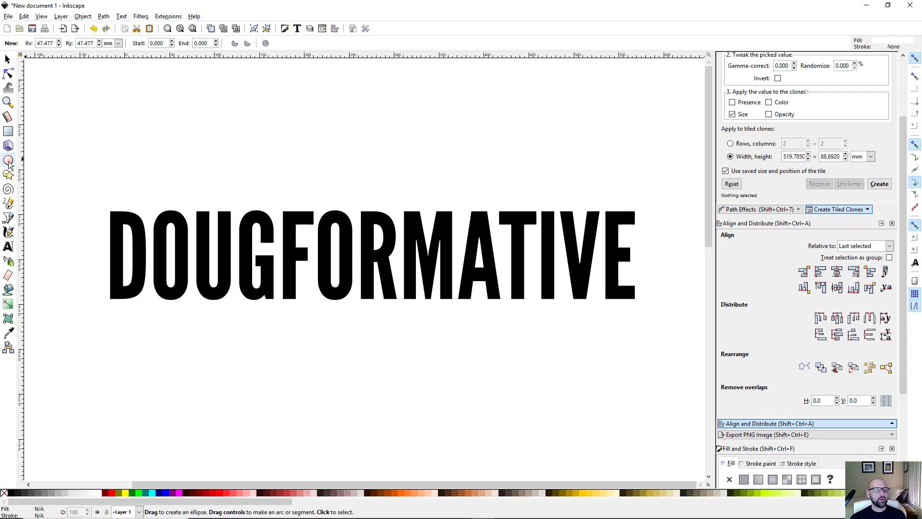
pyautogui.scroll(3, 79, 214)
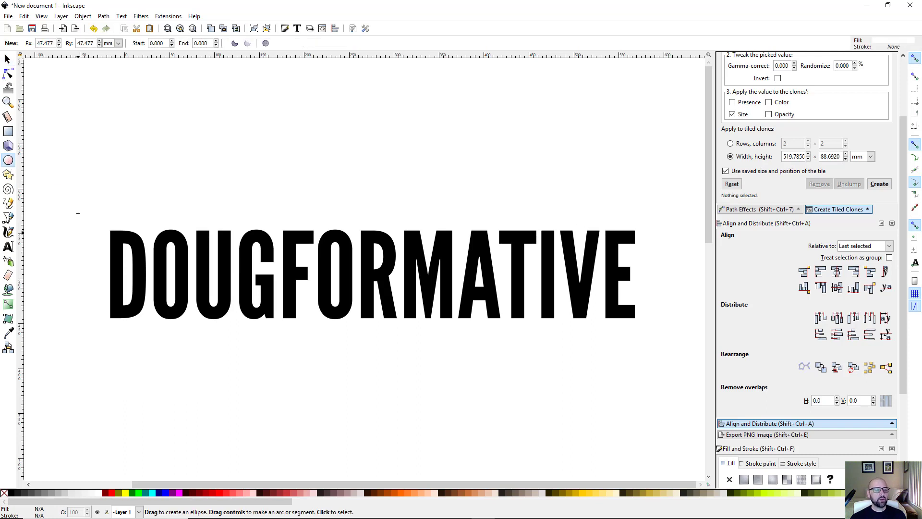
pyautogui.moveTo(82, 268); pyautogui.dragTo(106, 224)
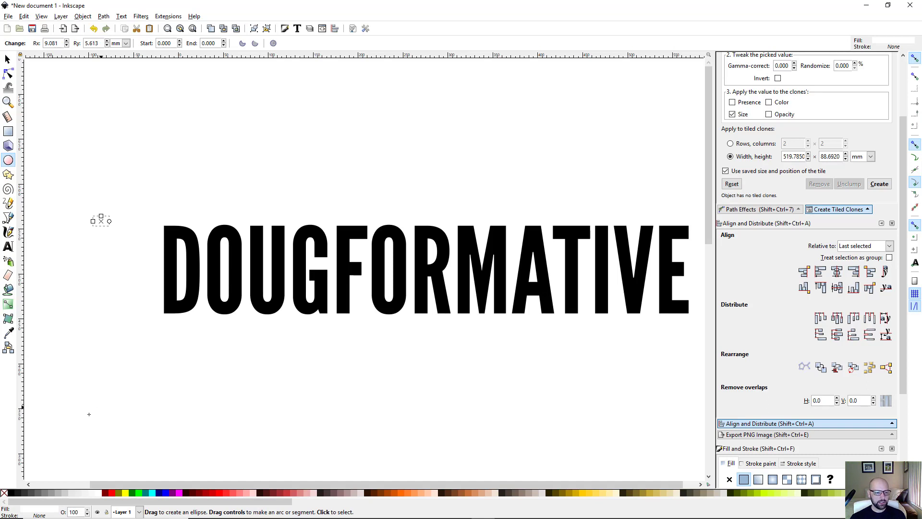
pyautogui.click(13, 493)
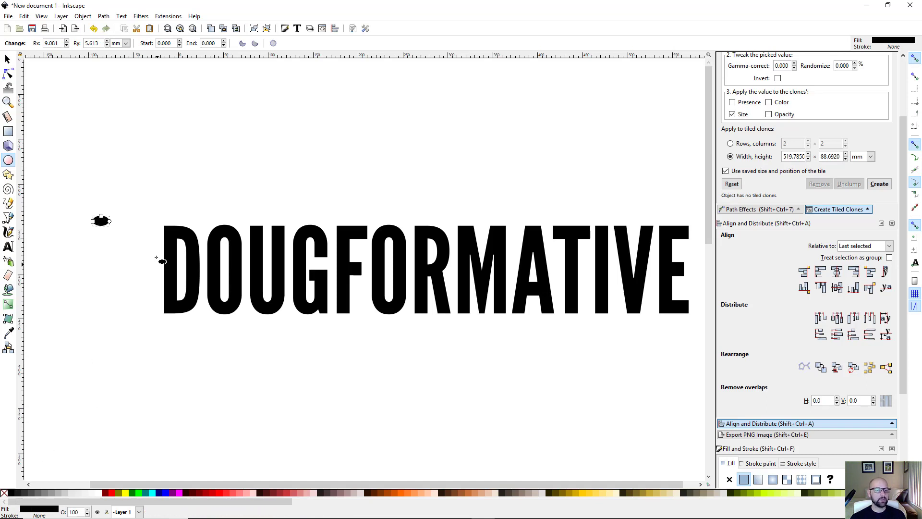
# - Delete the black ellipse and draw a perfect circle about 5.3 mm in diameter near the same spot, leaving it deselected
pyautogui.press('s')
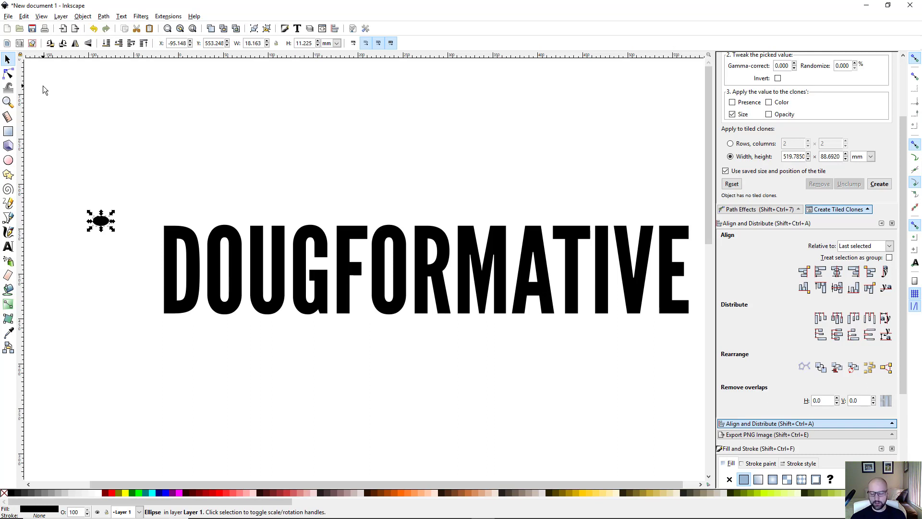
pyautogui.press('Delete')
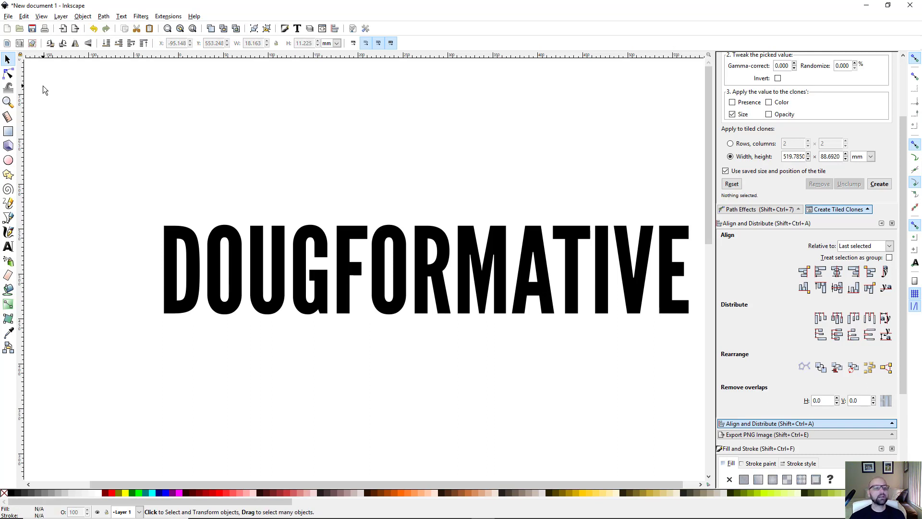
pyautogui.click(9, 160)
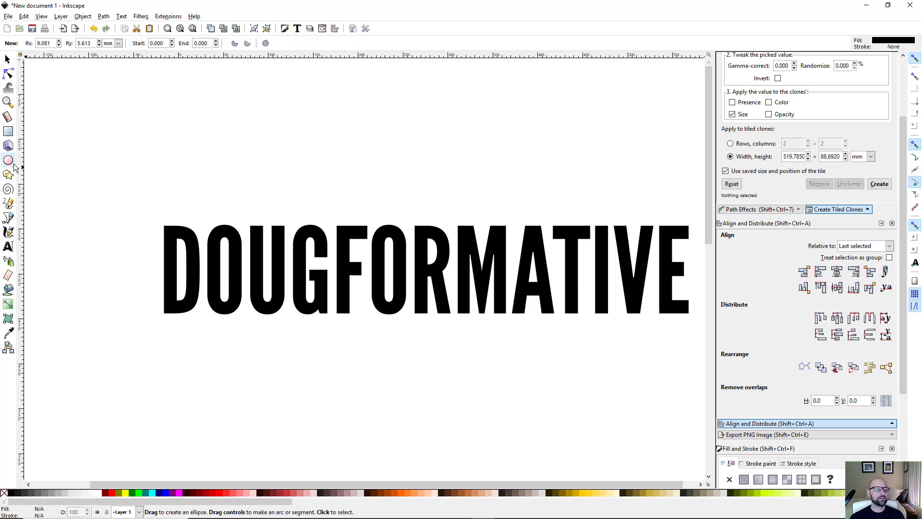
pyautogui.press('ctrl')
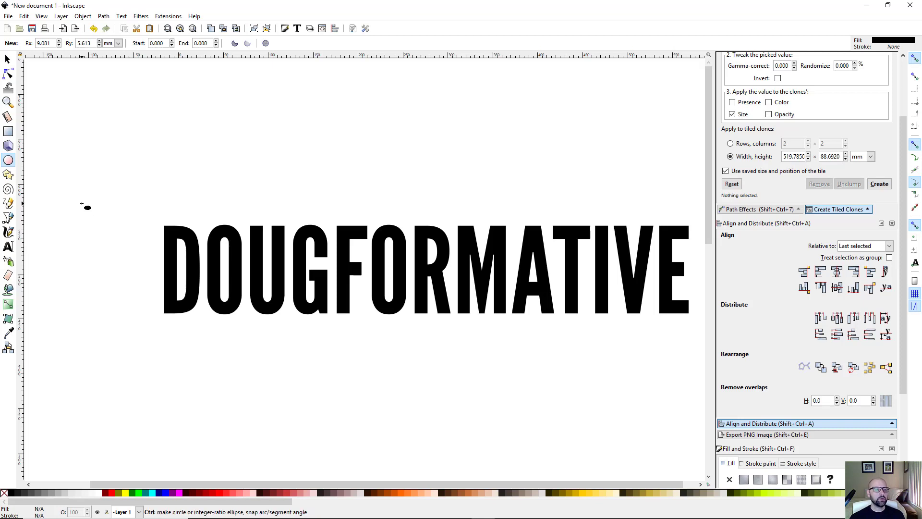
pyautogui.moveTo(81, 204)
pyautogui.mouseDown()
pyautogui.moveTo(100, 220)
pyautogui.moveTo(87, 207)
pyautogui.mouseUp()
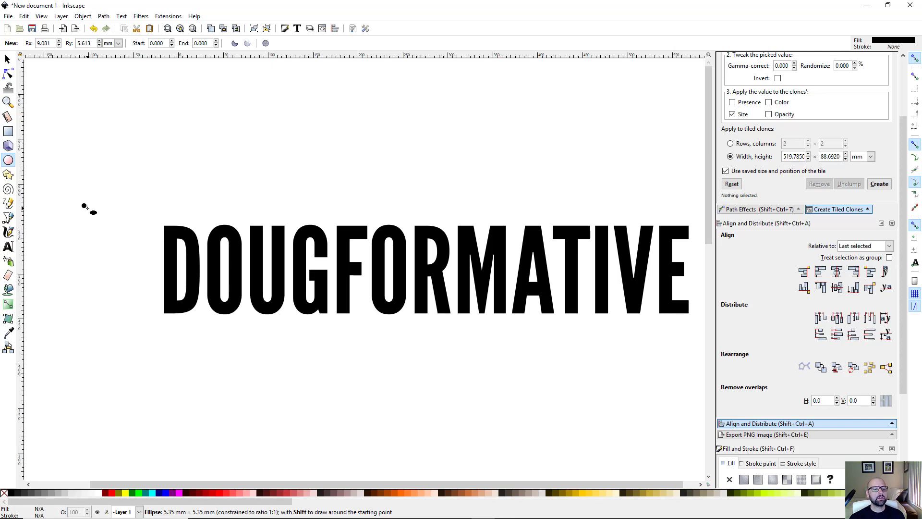
pyautogui.moveTo(87, 208); pyautogui.dragTo(87, 208)
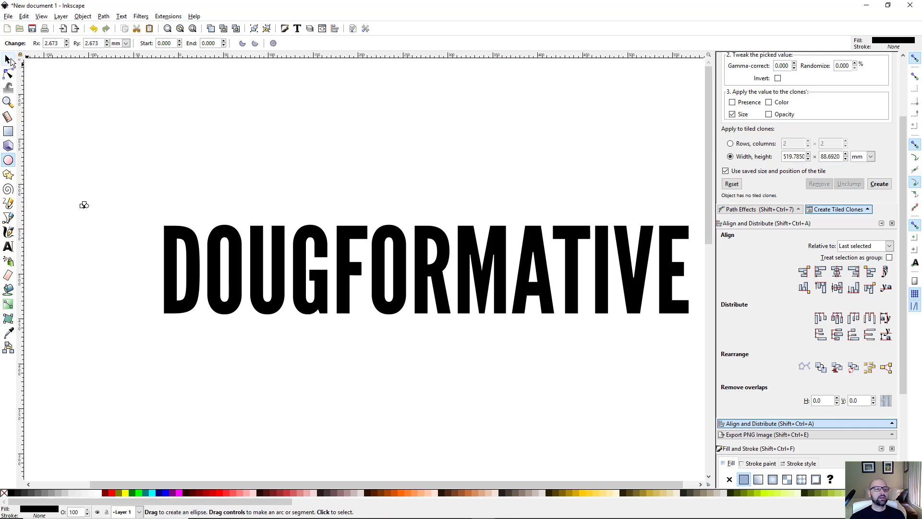
pyautogui.click(10, 60)
pyautogui.click(118, 209)
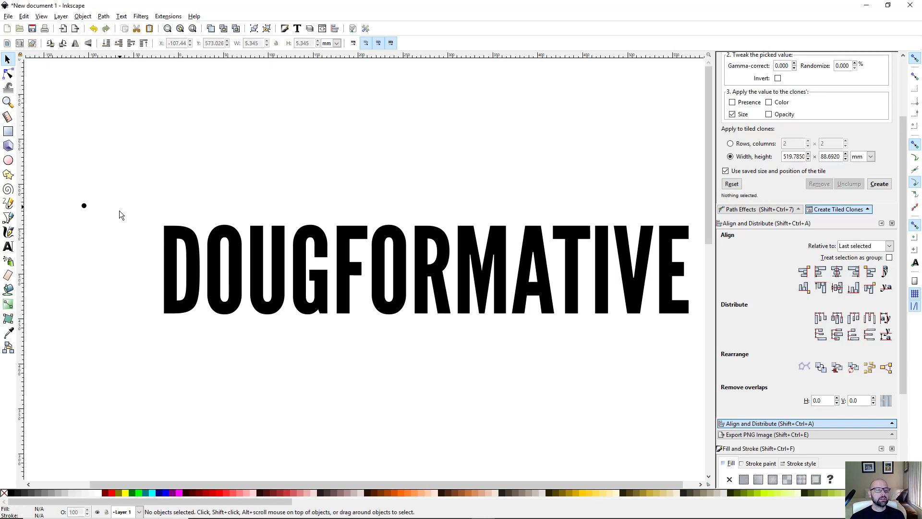
# - Draw a black rectangle about 483 by 67 mm above the word DOUGFORMATIVE
pyautogui.click(9, 133)
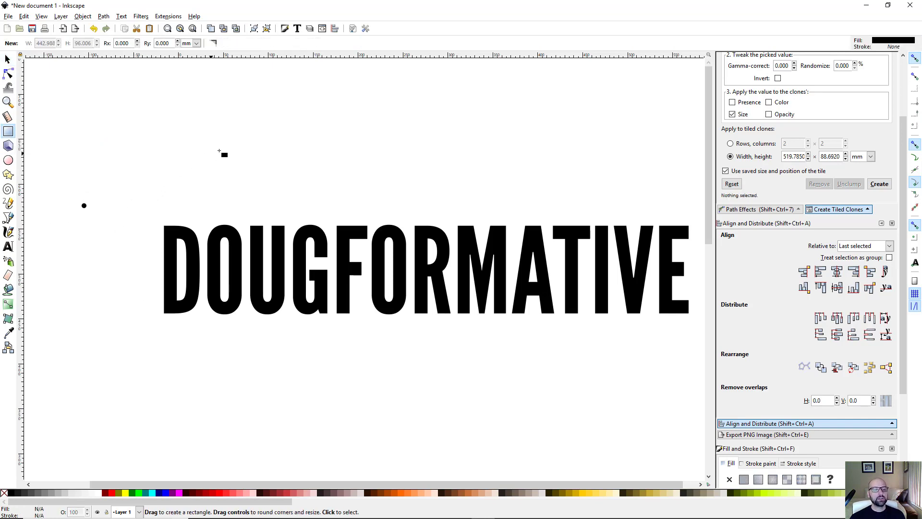
pyautogui.press('ctrl')
pyautogui.moveTo(167, 128)
pyautogui.mouseDown()
pyautogui.moveTo(571, 194)
pyautogui.moveTo(601, 190)
pyautogui.mouseUp()
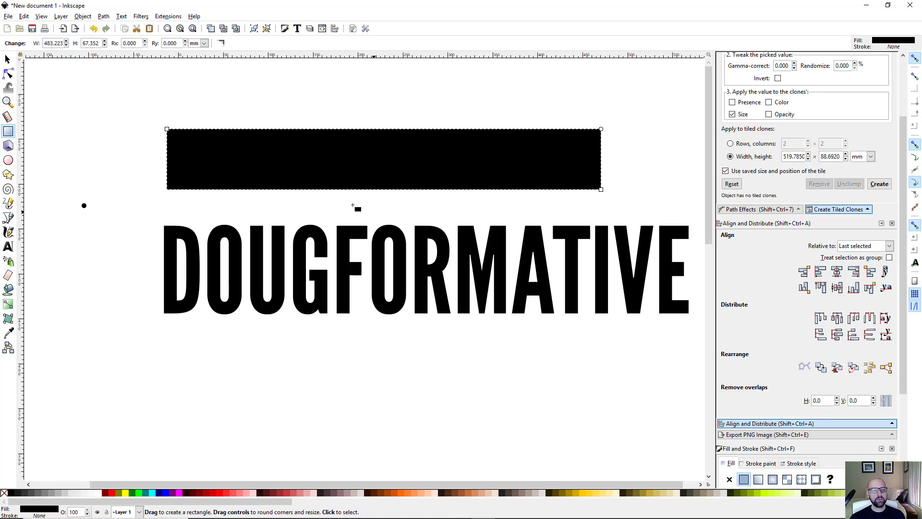
pyautogui.click(9, 59)
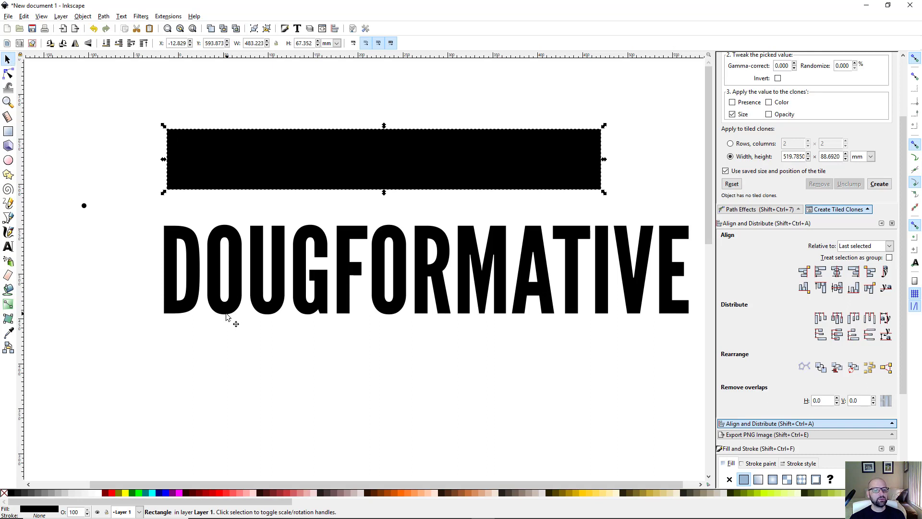
# - Copy the DOUGFORMATIVE path and paste its size onto the rectangle, keeping the rectangle roughly lined up above the word
pyautogui.click(191, 293)
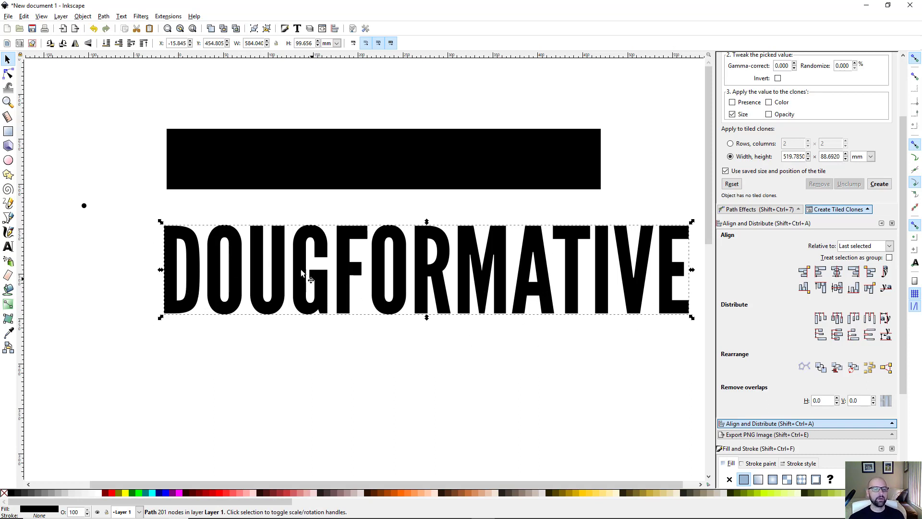
pyautogui.moveTo(226, 179); pyautogui.dragTo(261, 186)
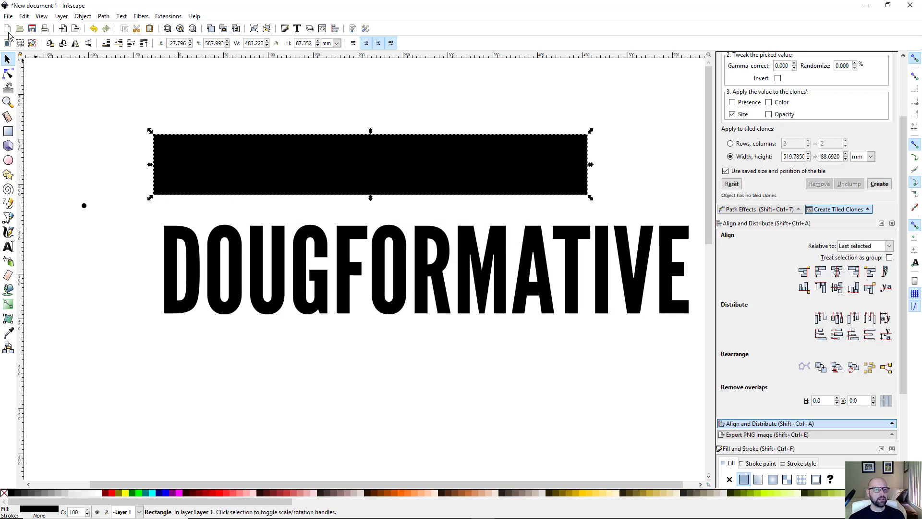
pyautogui.click(23, 16)
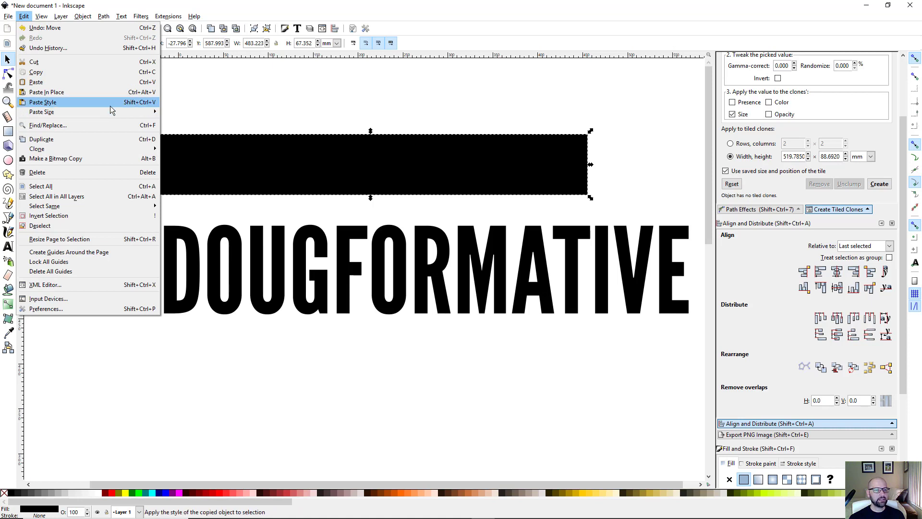
pyautogui.moveTo(139, 112)
pyautogui.click(195, 112)
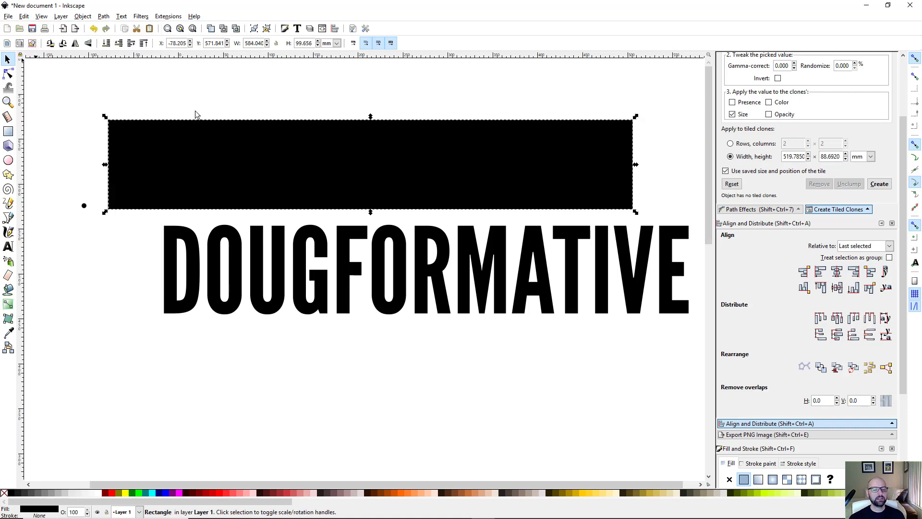
pyautogui.moveTo(309, 177); pyautogui.dragTo(368, 175)
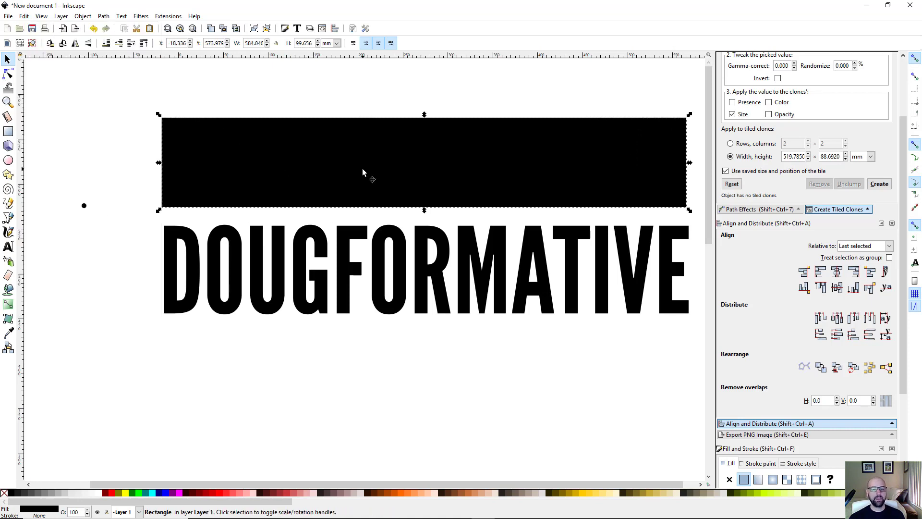
# - Fill the rectangle white and centre it horizontally and vertically on the DOUGFORMATIVE path
pyautogui.click(101, 493)
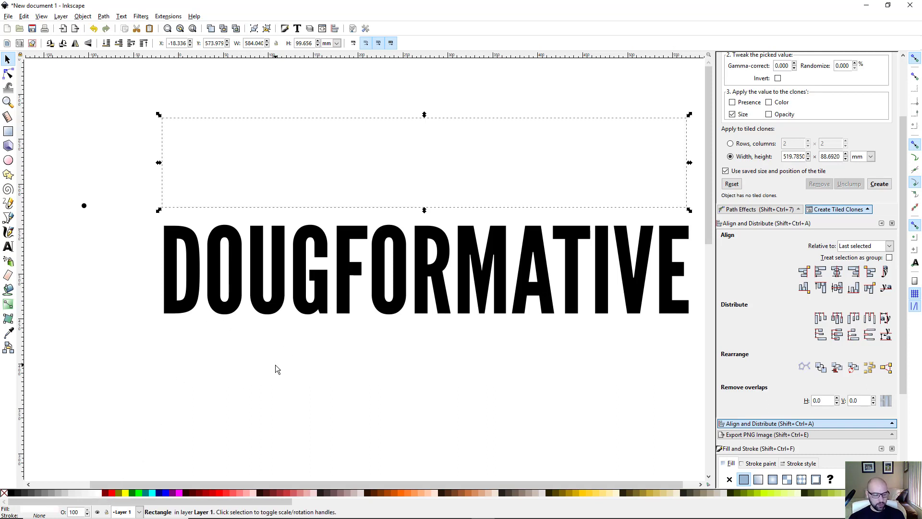
pyautogui.keyDown('shift'); pyautogui.click(273, 304); pyautogui.keyUp('shift')
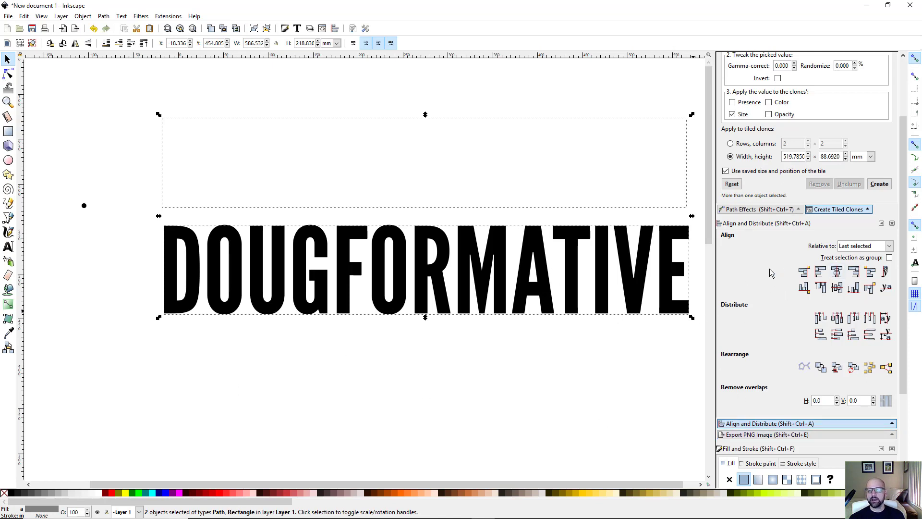
pyautogui.click(837, 288)
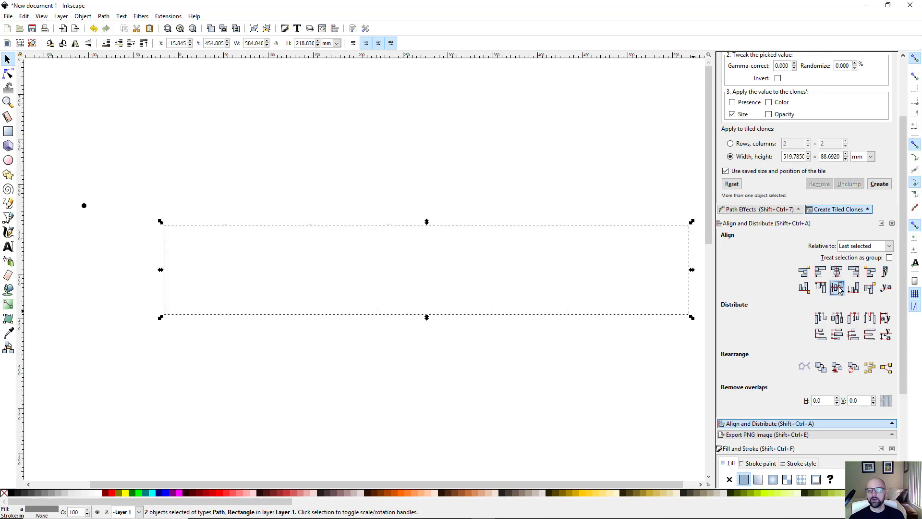
pyautogui.click(313, 379)
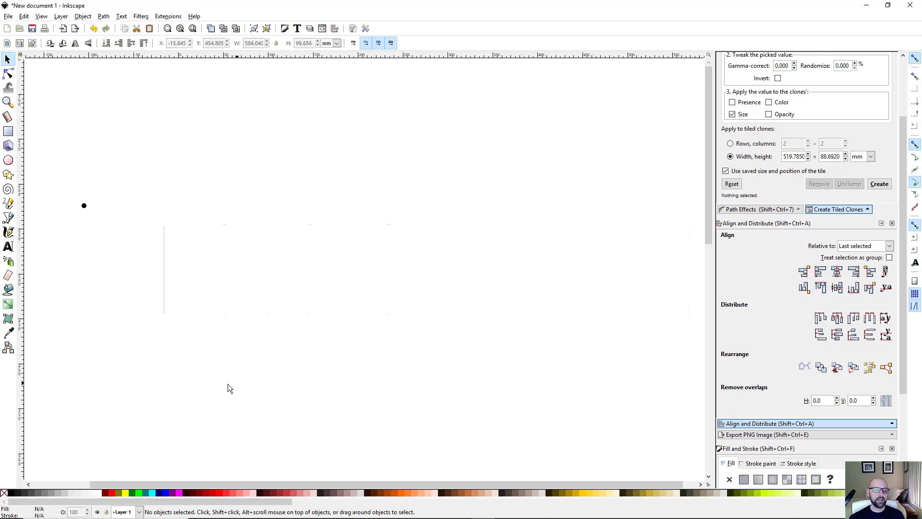
# - Lower the white rectangle to the bottom of the stacking order, behind the word, and leave it deselected
pyautogui.click(182, 287)
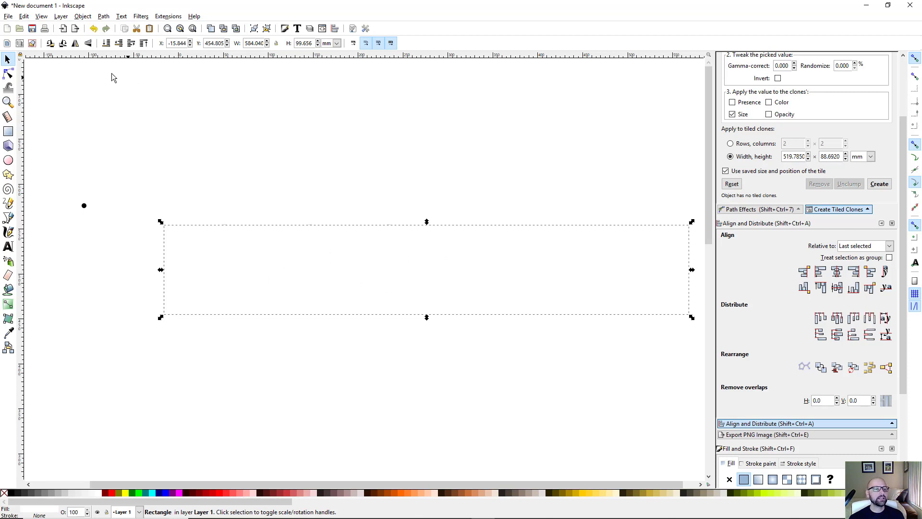
pyautogui.click(106, 43)
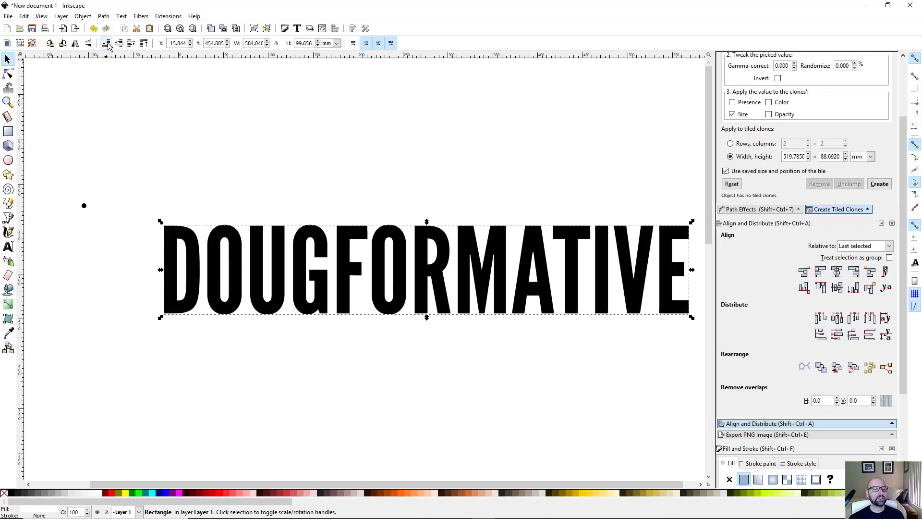
pyautogui.click(313, 149)
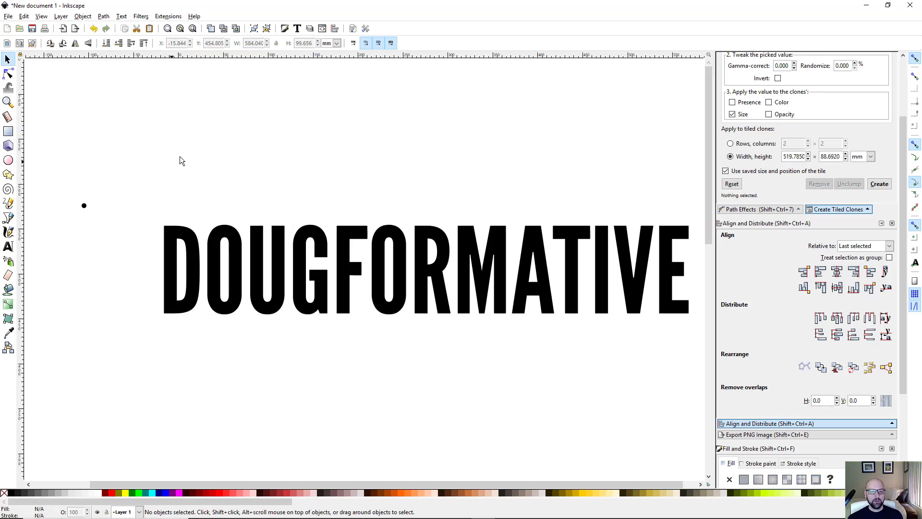
# - Open the Create Tiled Clones settings for the small black circle and review the symmetry type and trace options
pyautogui.click(84, 206)
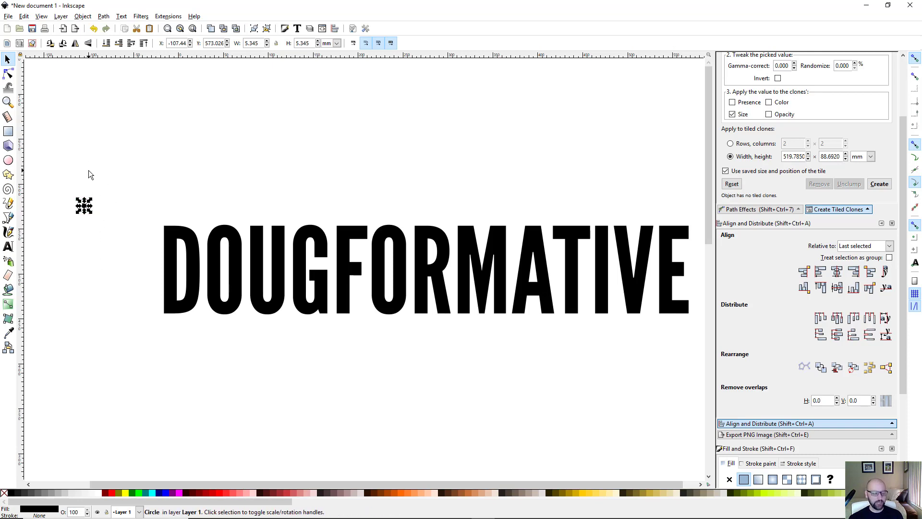
pyautogui.click(23, 16)
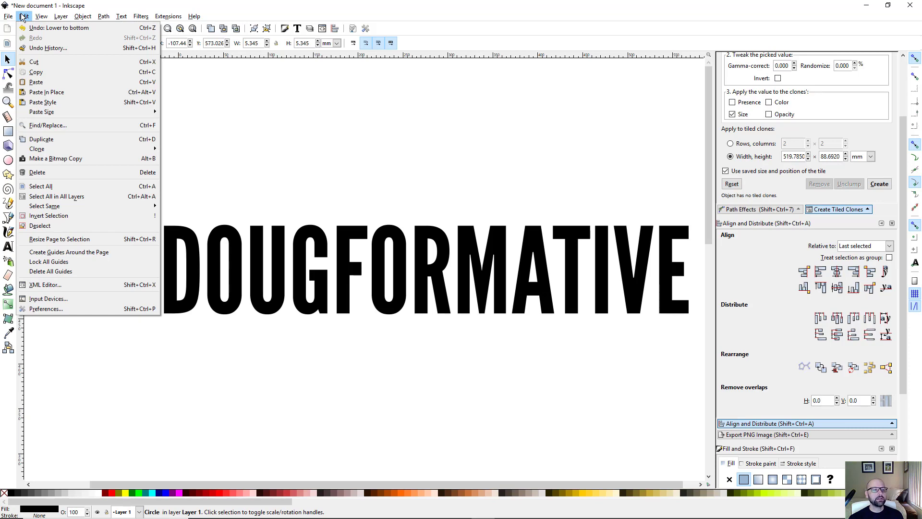
pyautogui.moveTo(132, 152)
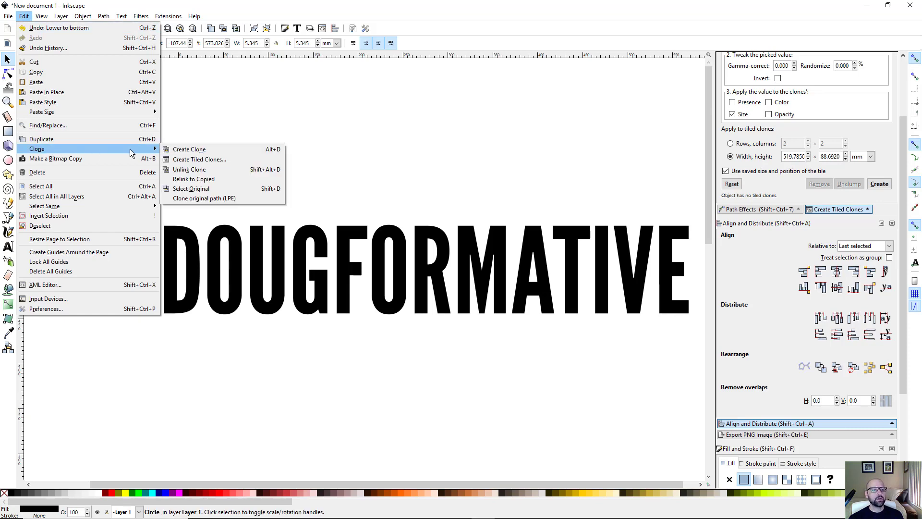
pyautogui.click(214, 159)
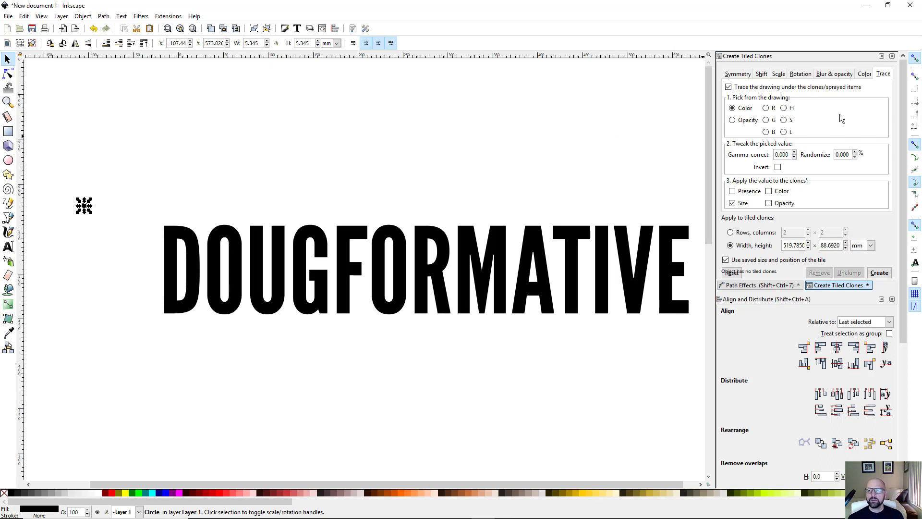
pyautogui.click(737, 75)
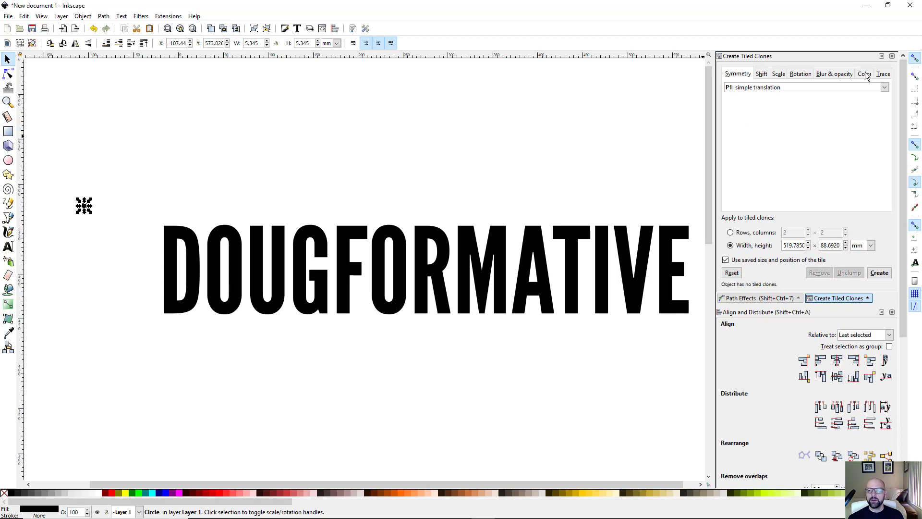
pyautogui.click(885, 74)
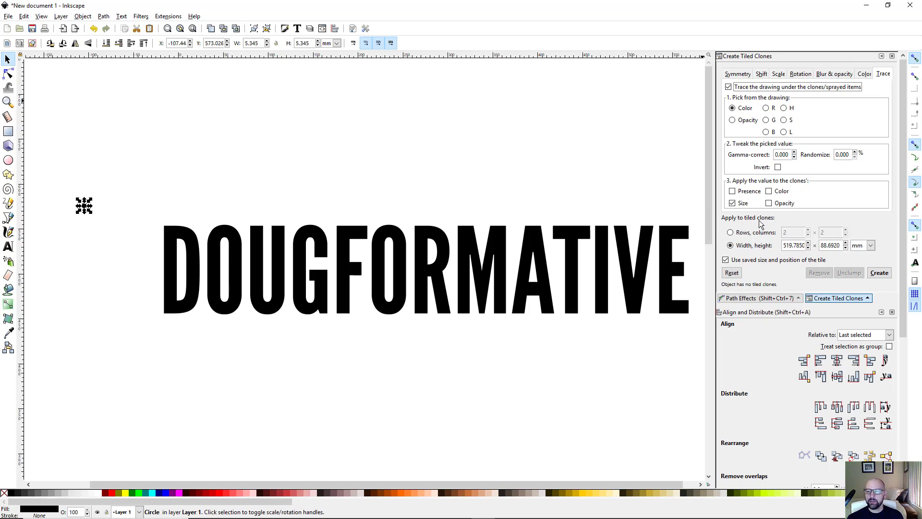
# - Set the tiled clones to fill the word's dimensions, with a width of 584.040 mm and a height of 99.656 mm
pyautogui.click(732, 233)
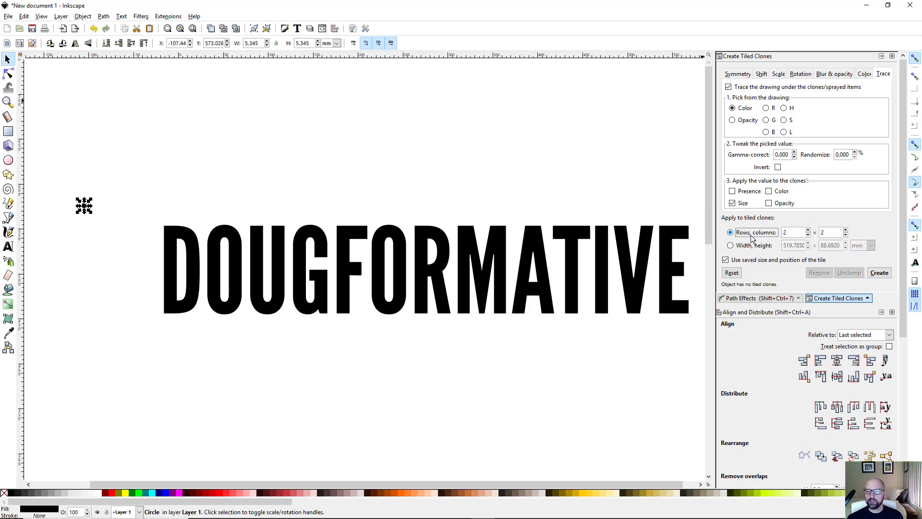
pyautogui.click(730, 246)
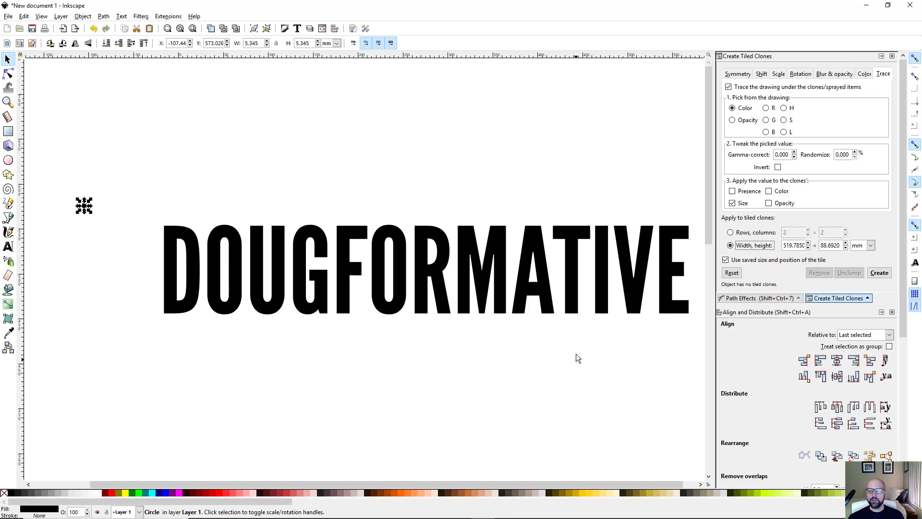
pyautogui.click(573, 295)
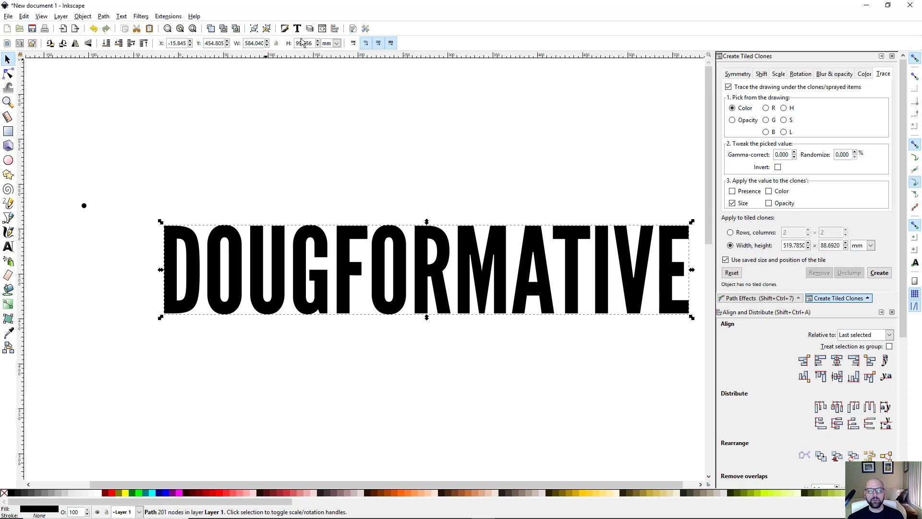
pyautogui.doubleClick(254, 44)
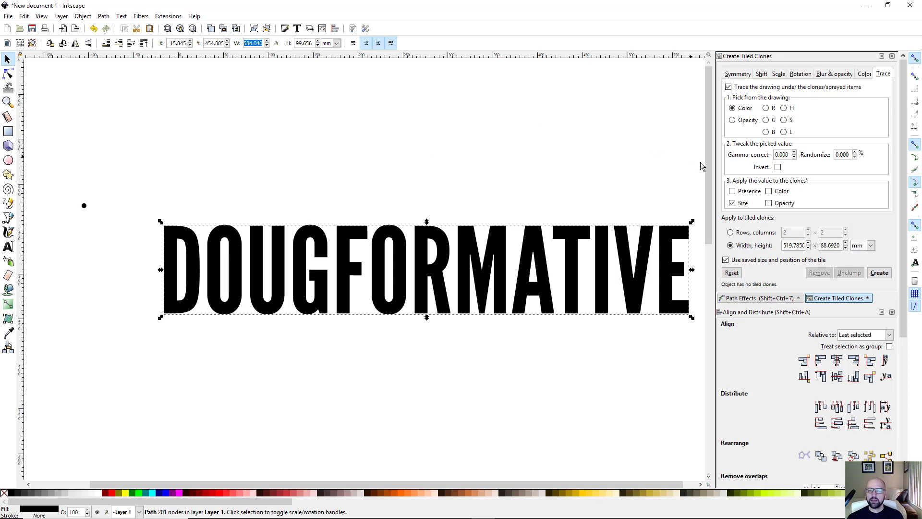
pyautogui.doubleClick(792, 245)
pyautogui.click(791, 244)
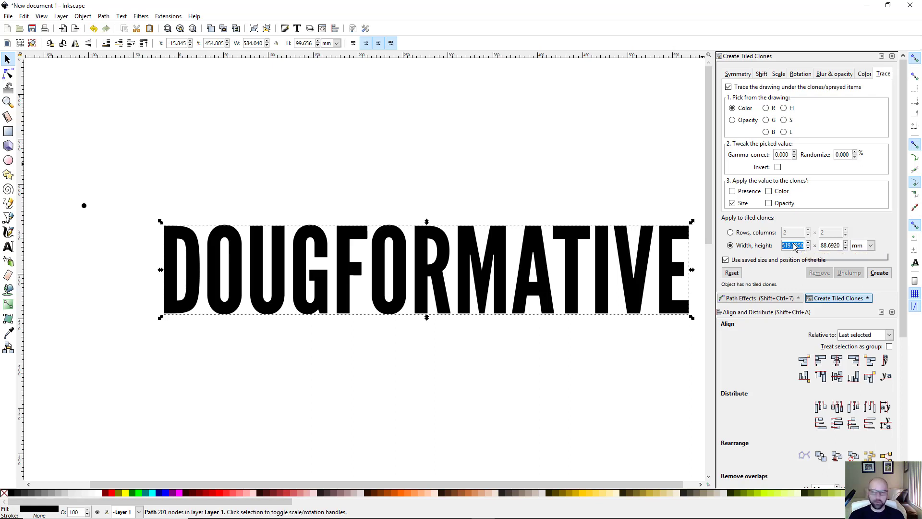
pyautogui.write('584.040')
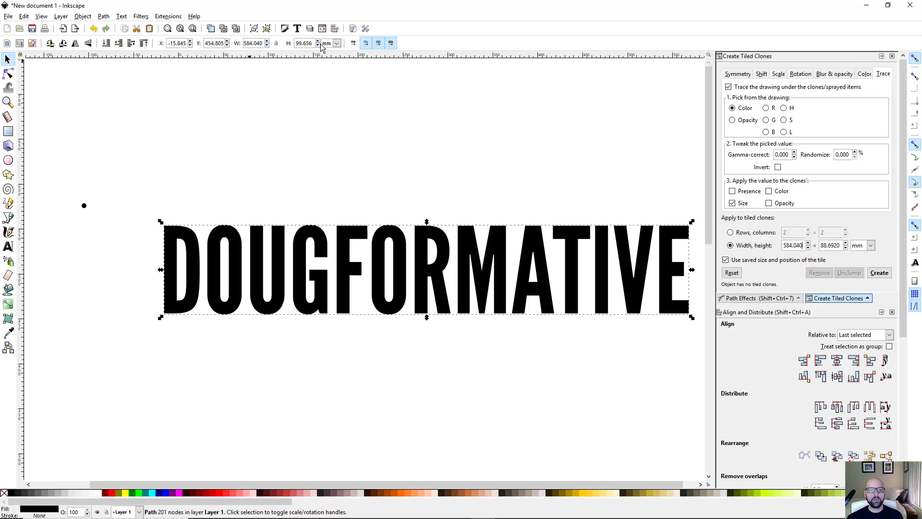
pyautogui.click(305, 44)
pyautogui.click(833, 246)
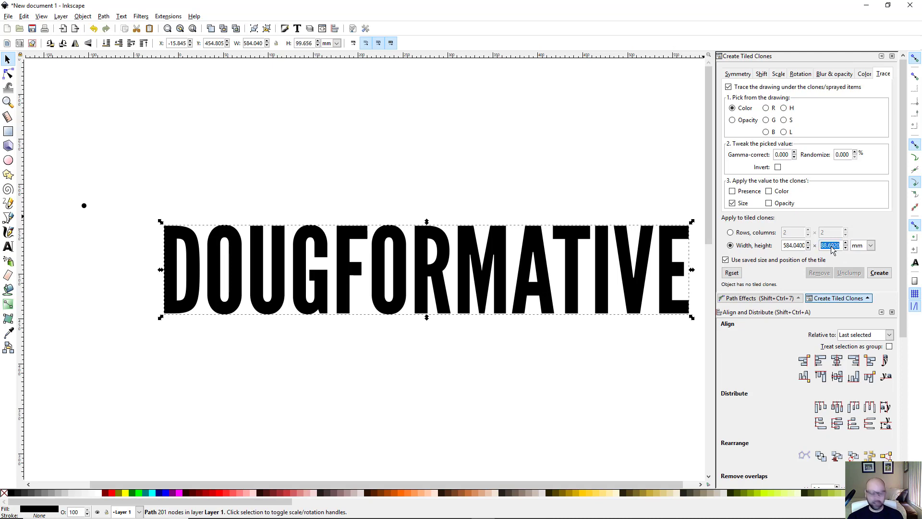
pyautogui.write('99.656')
pyautogui.click(252, 346)
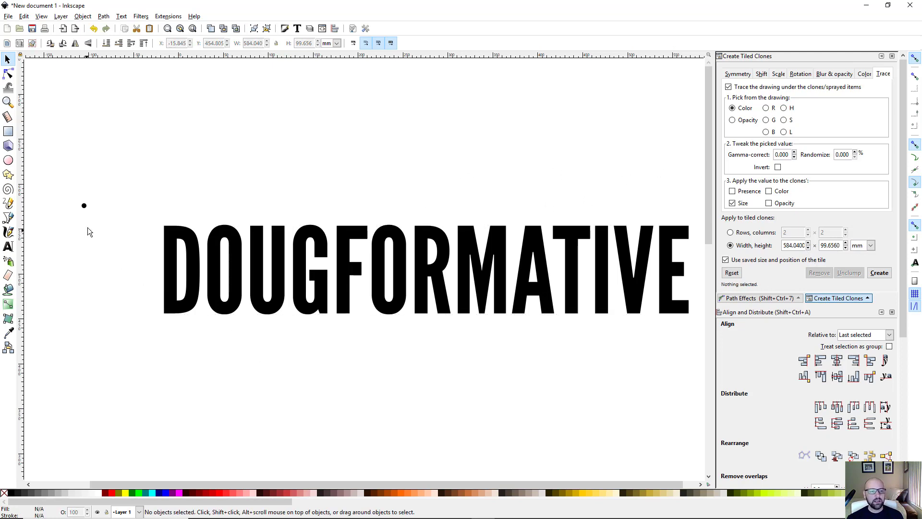
# - Align the small circle with the left and top edges of the DOUGFORMATIVE path, then deselect both
pyautogui.click(84, 205)
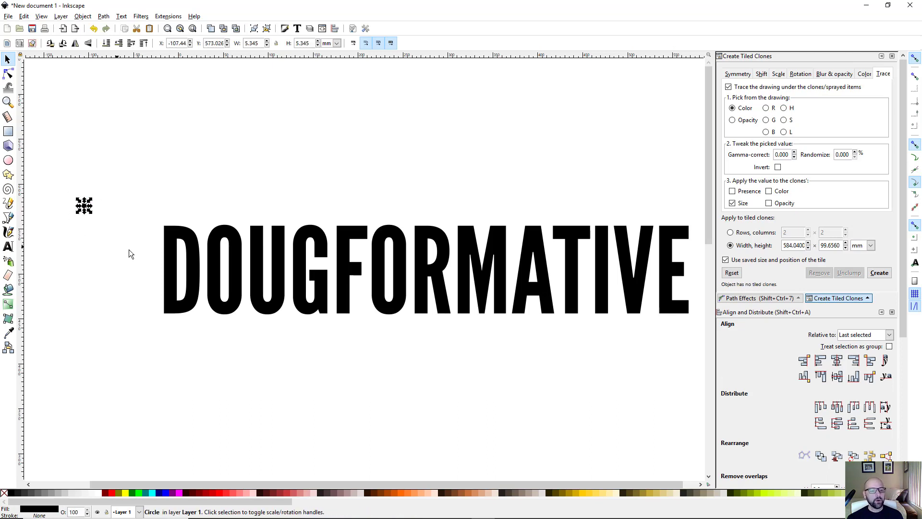
pyautogui.keyDown('shift'); pyautogui.click(169, 283); pyautogui.keyUp('shift')
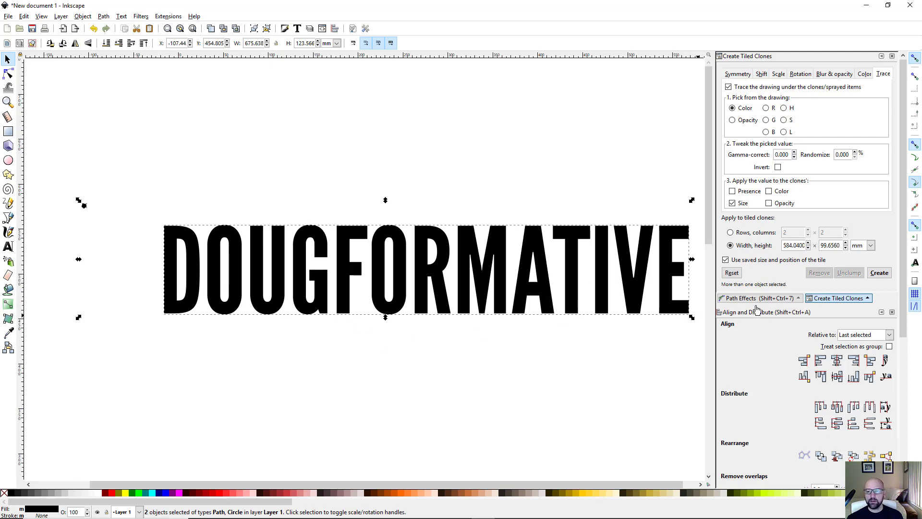
pyautogui.click(819, 361)
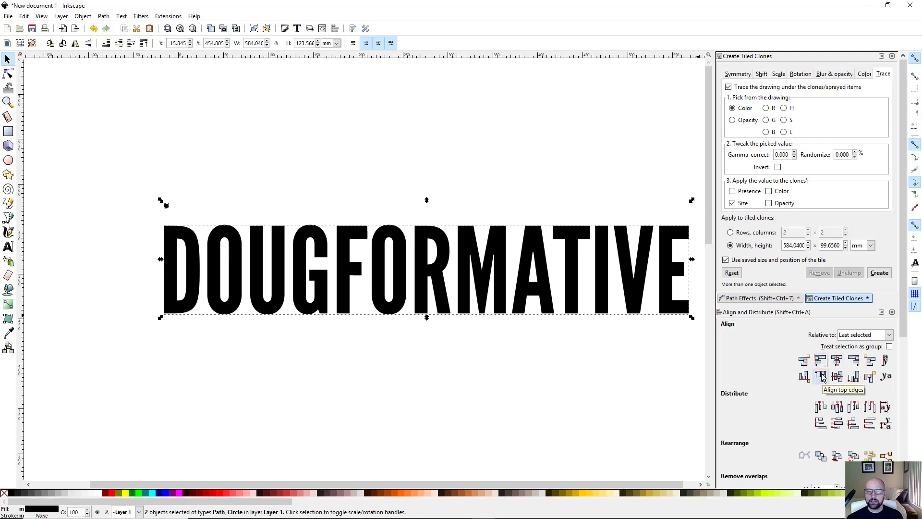
pyautogui.click(821, 376)
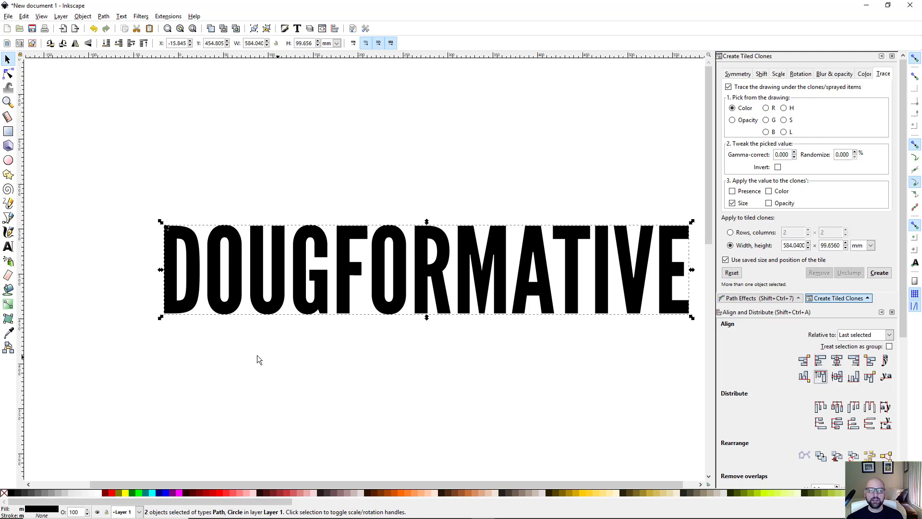
pyautogui.click(243, 359)
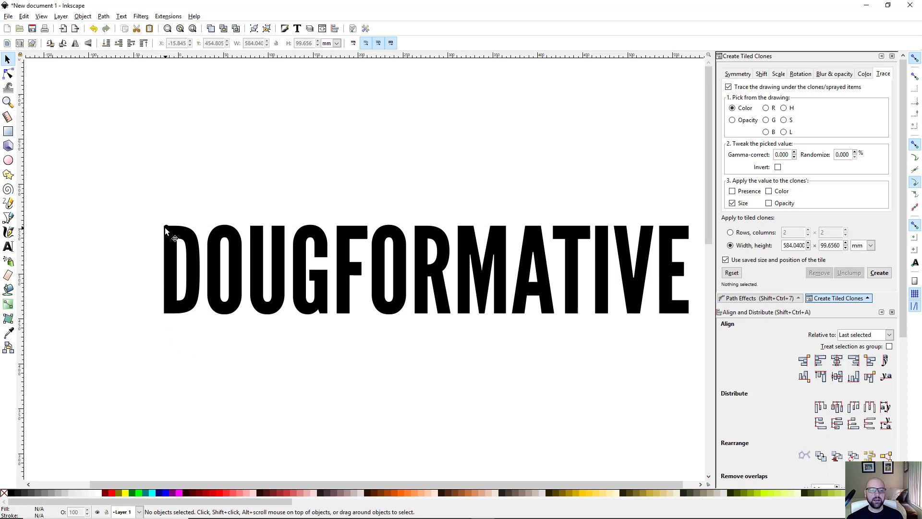
pyautogui.scroll(1, 145, 241)
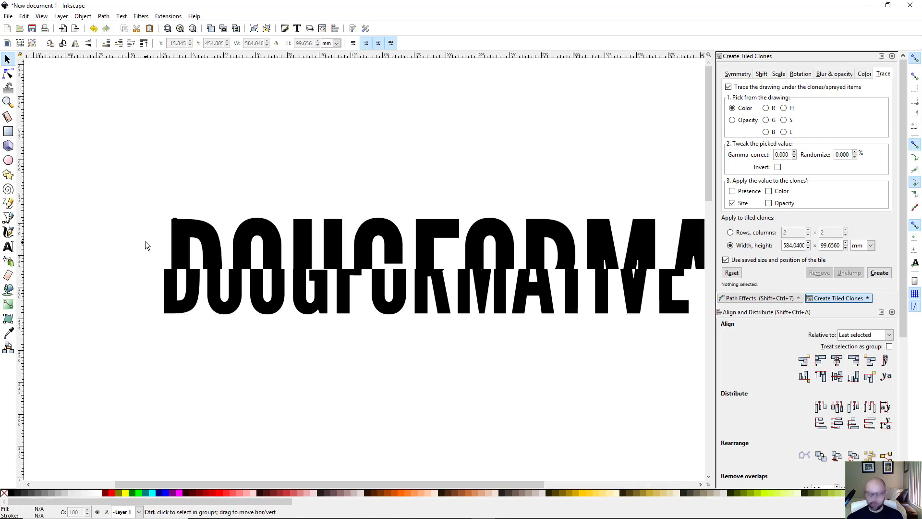
# - Create the tiled clones of the small black circle over the traced DOUGFORMATIVE word and deselect the circle
pyautogui.scroll(3, 145, 241)
pyautogui.moveTo(221, 241); pyautogui.dragTo(96, 276)
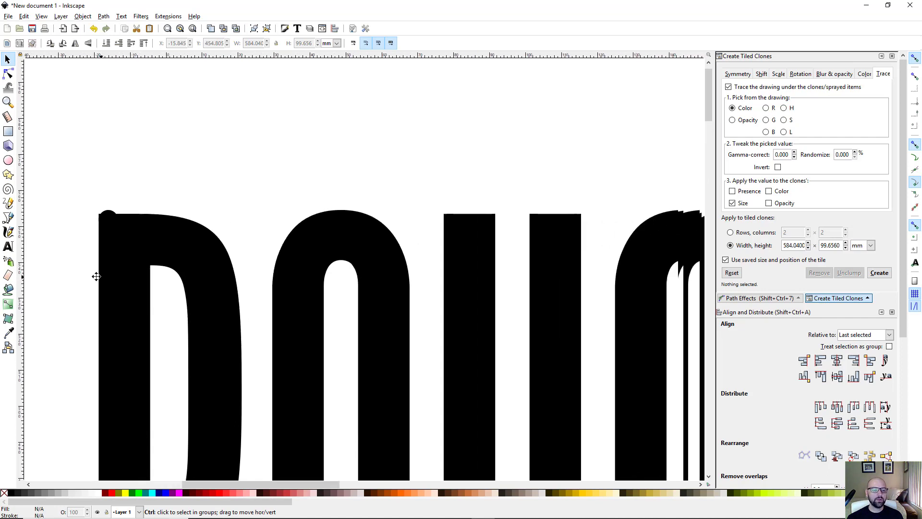
pyautogui.click(95, 211)
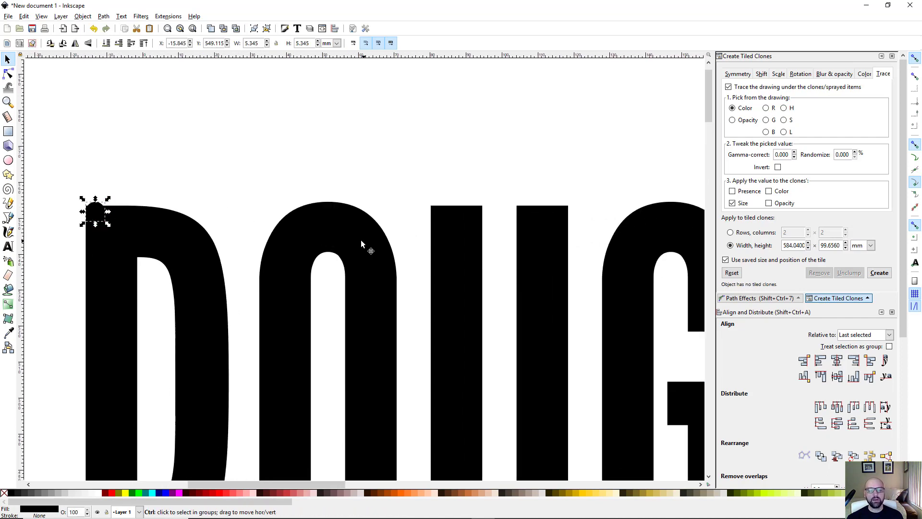
pyautogui.scroll(-4, 361, 240)
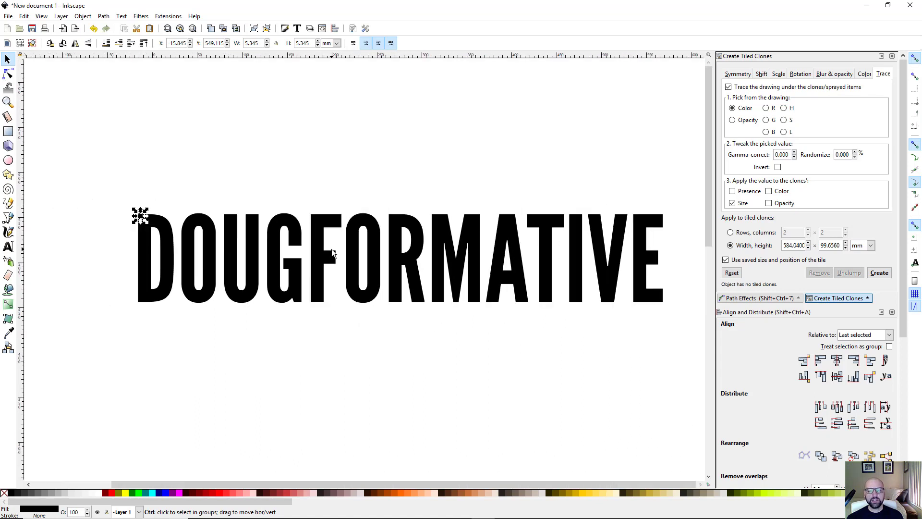
pyautogui.click(879, 272)
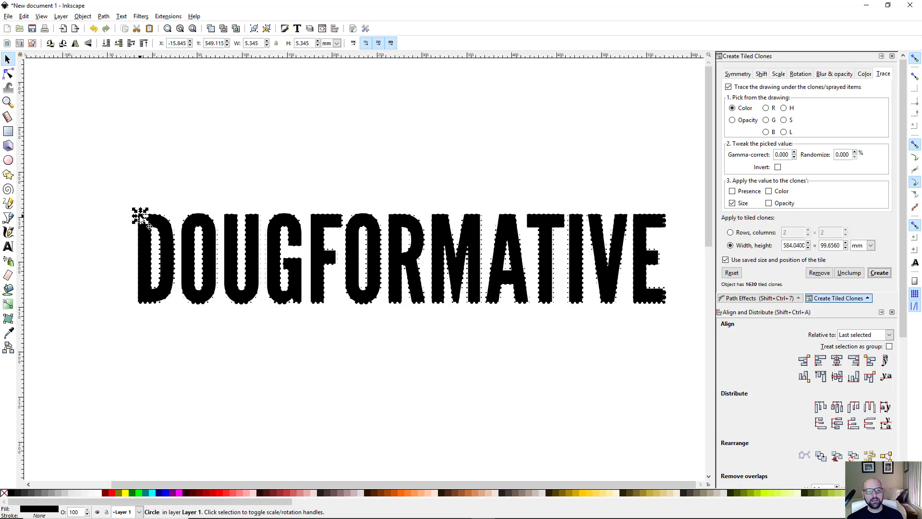
pyautogui.click(99, 245)
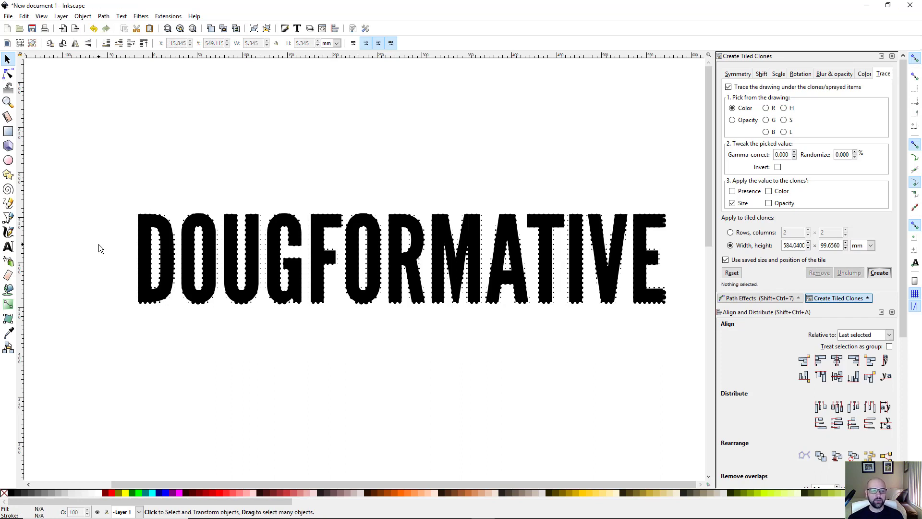
pyautogui.hscroll(3, 329, 362)
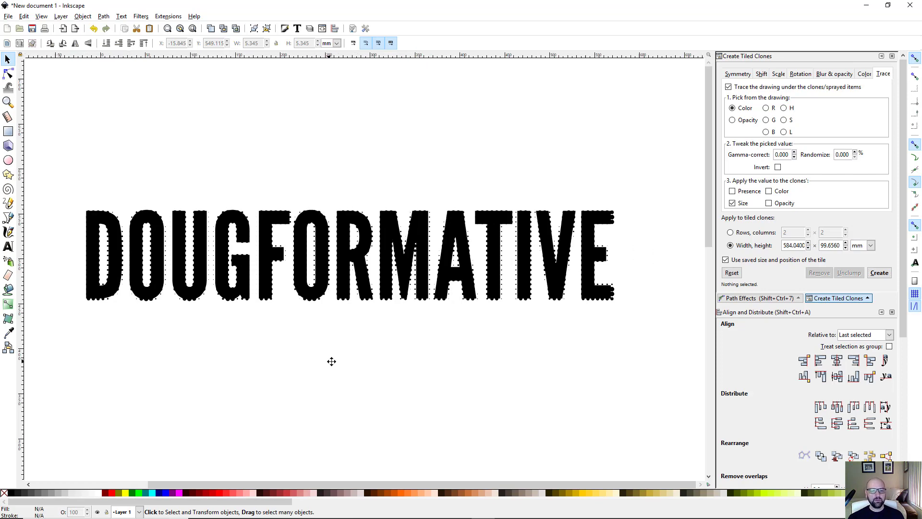
# - Lower the fill and stroke opacity of the word, rectangle and all circles to 52%, then deselect everything
pyautogui.moveTo(44, 162)
pyautogui.mouseDown()
pyautogui.moveTo(257, 263)
pyautogui.moveTo(552, 331)
pyautogui.moveTo(644, 337)
pyautogui.moveTo(682, 360)
pyautogui.mouseUp()
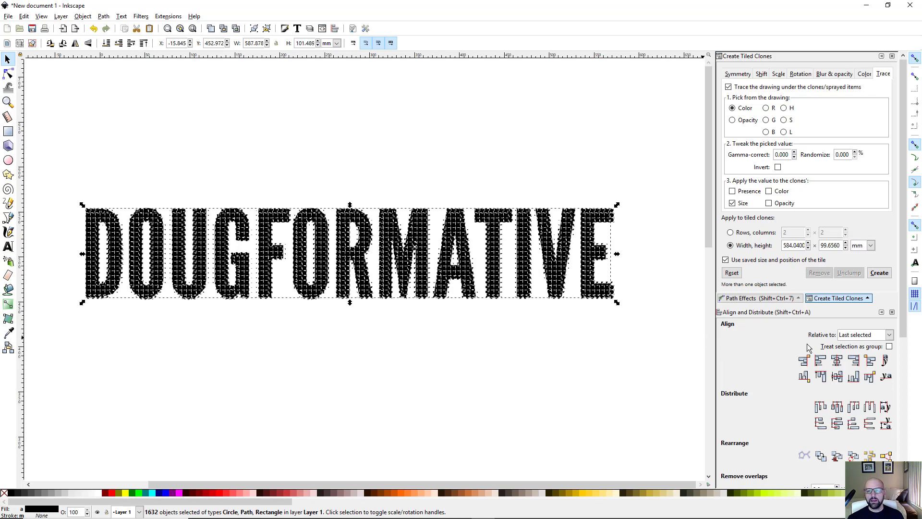
pyautogui.hotkey('shift', 'ctrl', 'f')
pyautogui.scroll(-2, 780, 375)
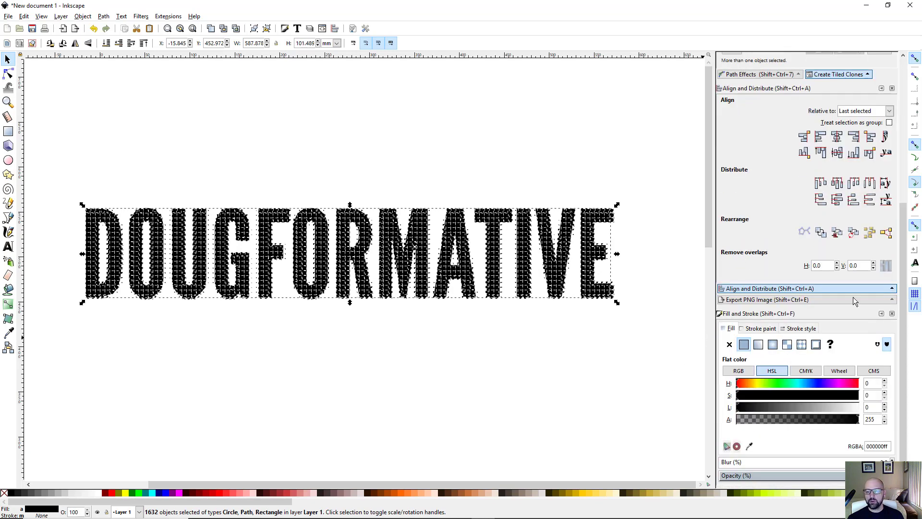
pyautogui.click(804, 475)
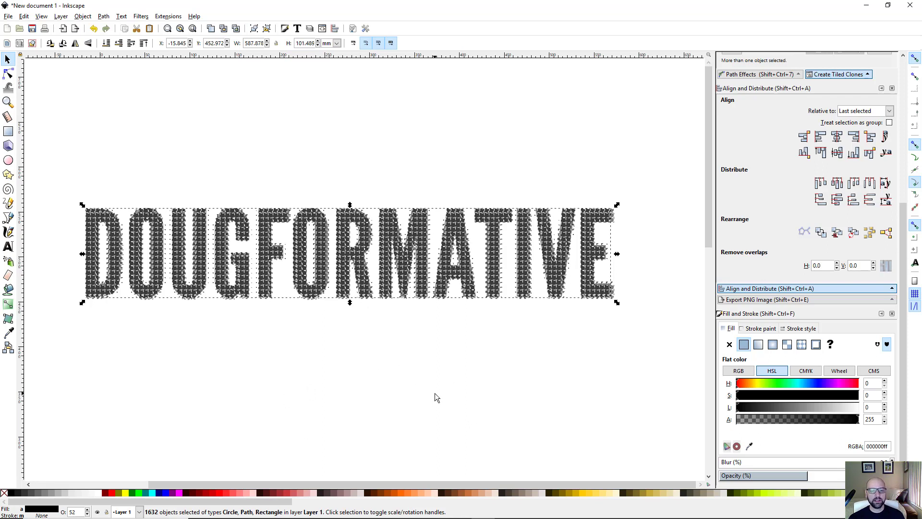
pyautogui.press('Escape')
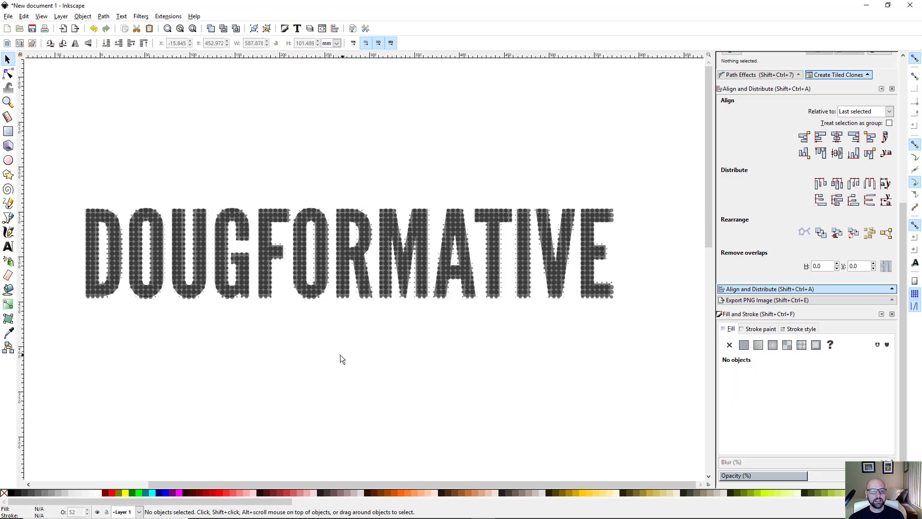
# - Delete the original solid DOUGFORMATIVE path beneath the circle clones
pyautogui.scroll(2, 295, 336)
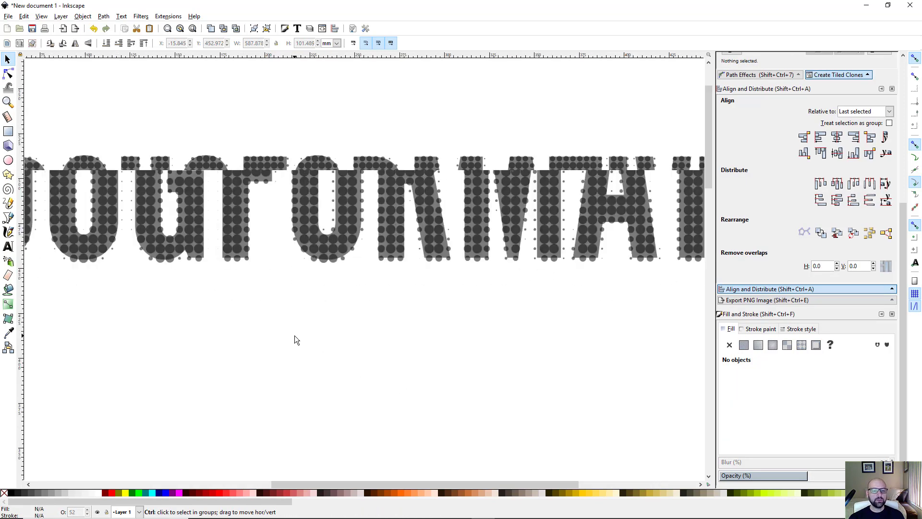
pyautogui.scroll(4, 316, 296)
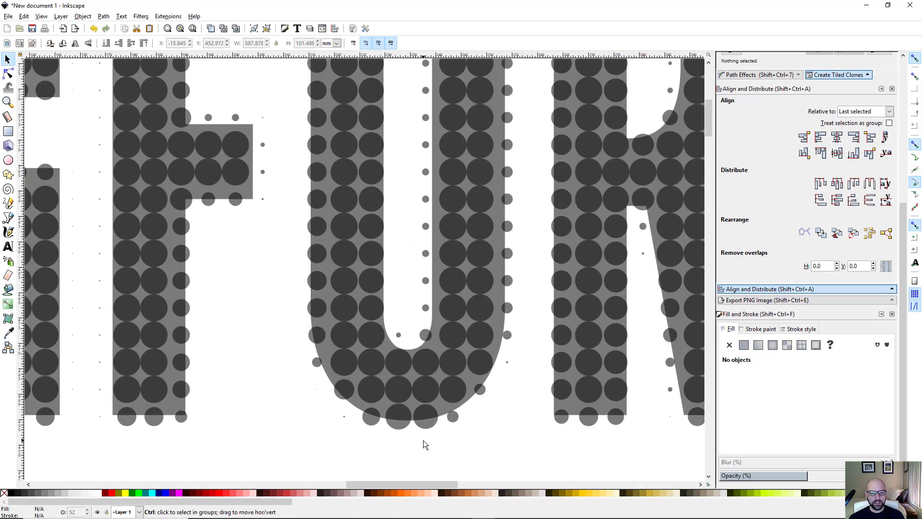
pyautogui.click(498, 350)
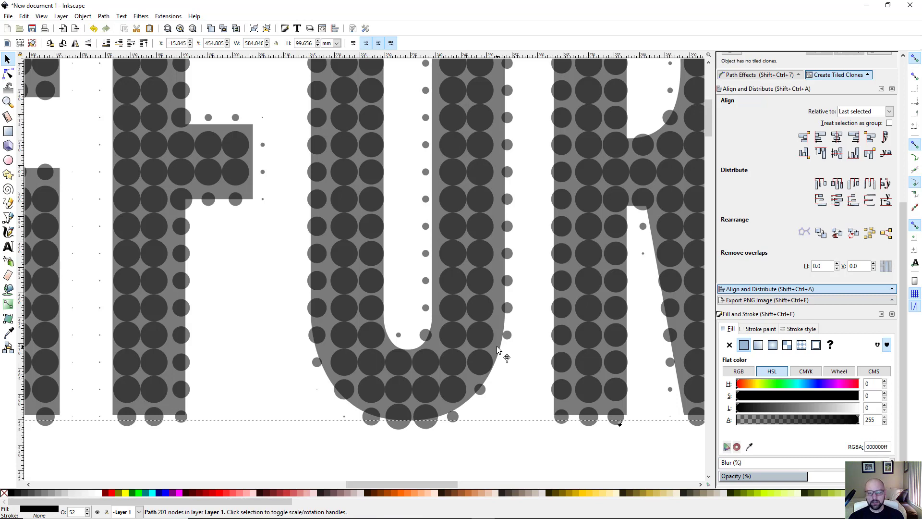
pyautogui.press('Delete')
pyautogui.scroll(-5, 338, 306)
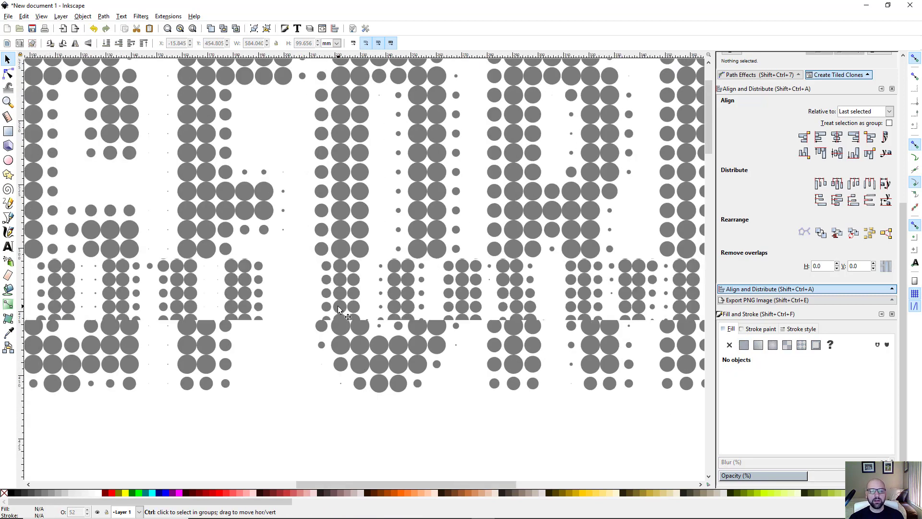
pyautogui.scroll(-1, 339, 306)
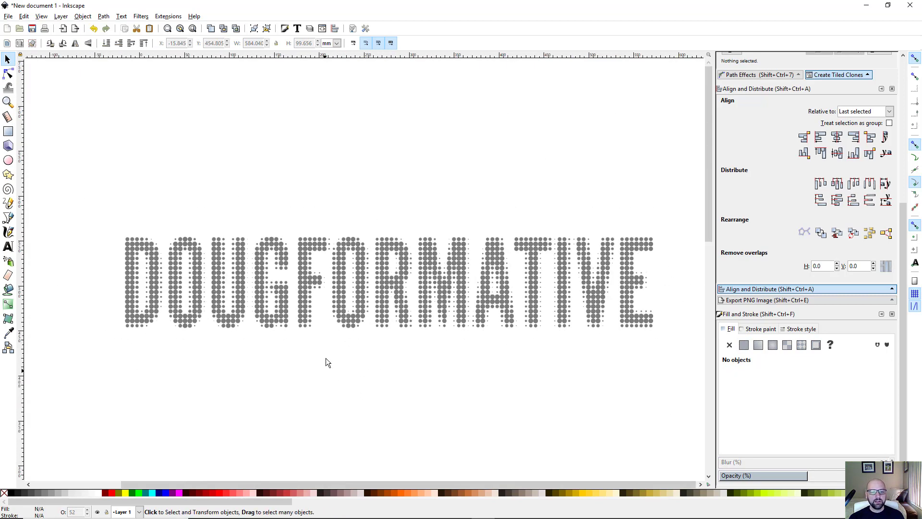
# - Delete the white rectangle behind the dotted word
pyautogui.click(325, 307)
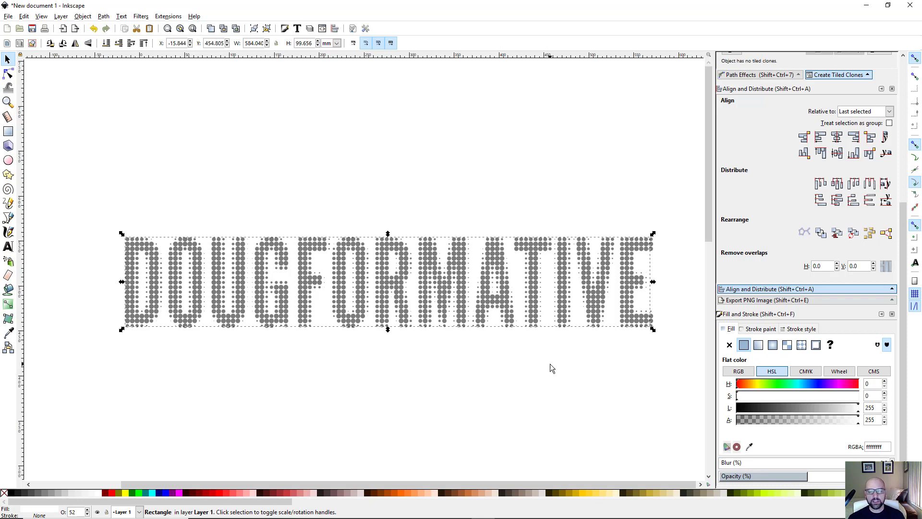
pyautogui.click(491, 367)
pyautogui.scroll(-1, 399, 375)
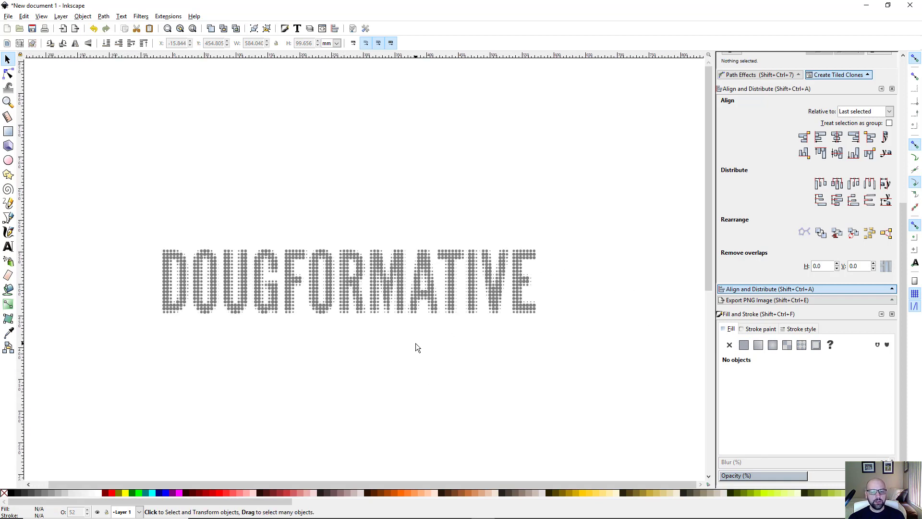
# - Select all the circles of the dotted word and unite them into a single path with Union
pyautogui.moveTo(417, 347); pyautogui.dragTo(427, 340)
pyautogui.moveTo(124, 197)
pyautogui.mouseDown()
pyautogui.moveTo(218, 249)
pyautogui.moveTo(610, 346)
pyautogui.moveTo(628, 366)
pyautogui.mouseUp()
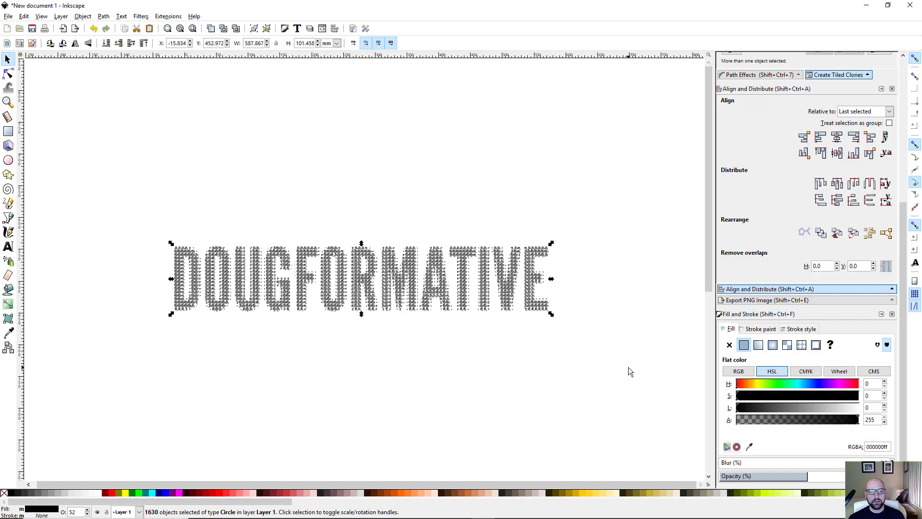
pyautogui.click(103, 16)
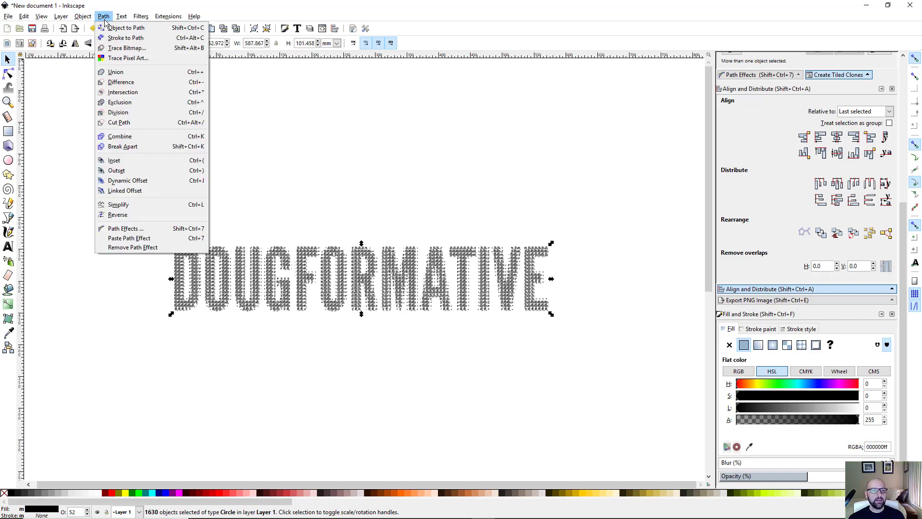
pyautogui.click(134, 73)
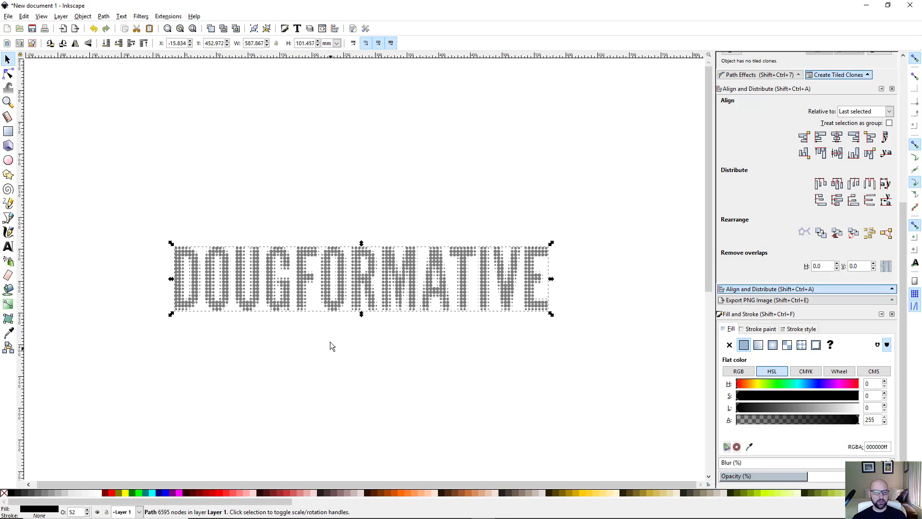
# - Apply a linear gradient fill to the dotted word and orient it vertically, starting just below the letters and ending just above them
pyautogui.keyDown('ctrl'); pyautogui.scroll(3, 320, 327); pyautogui.keyUp('ctrl')
pyautogui.keyDown('ctrl'); pyautogui.scroll(-1, 320, 323); pyautogui.keyUp('ctrl')
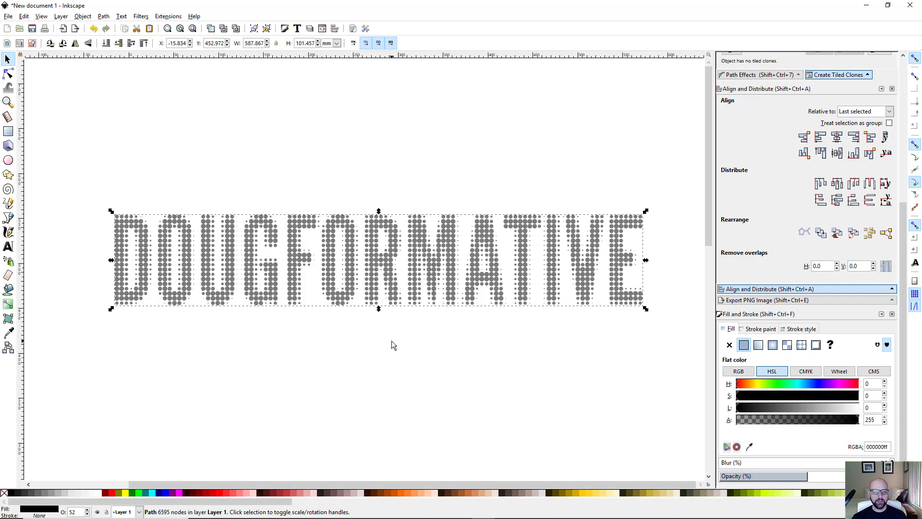
pyautogui.hscroll(1, 434, 381)
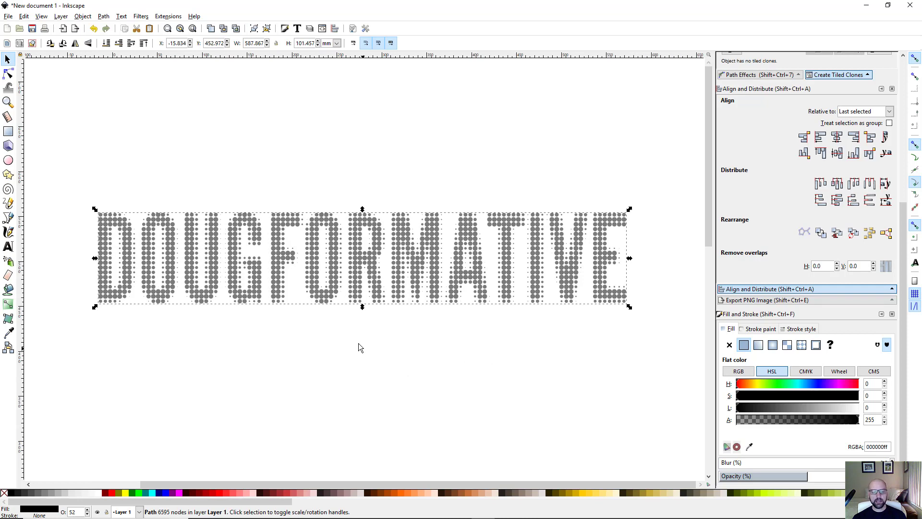
pyautogui.press('-')
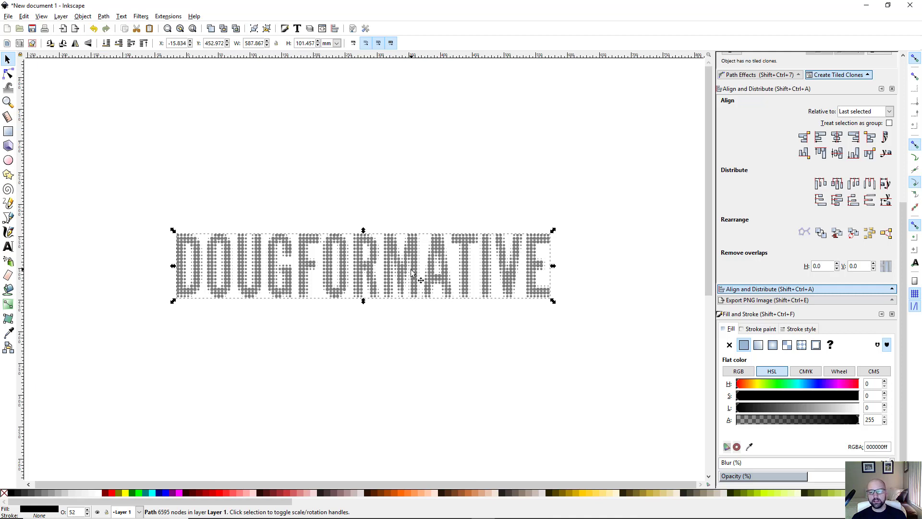
pyautogui.click(758, 344)
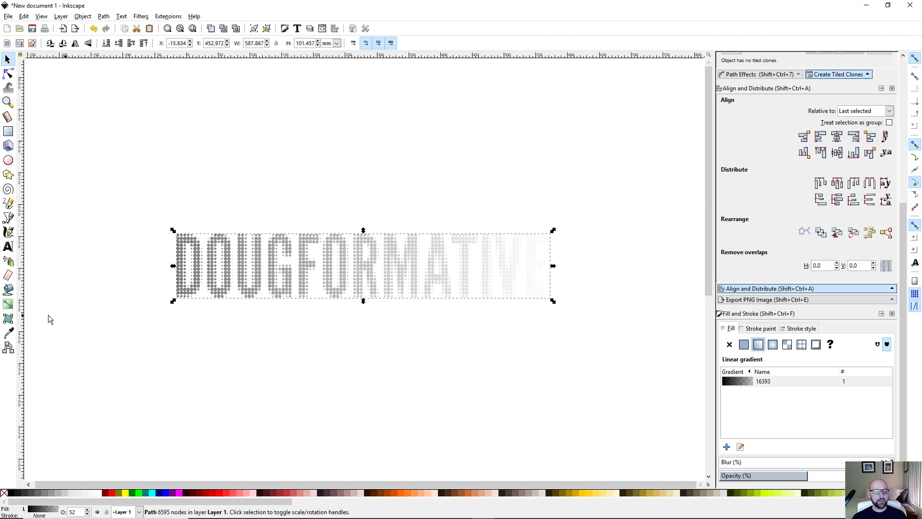
pyautogui.click(7, 305)
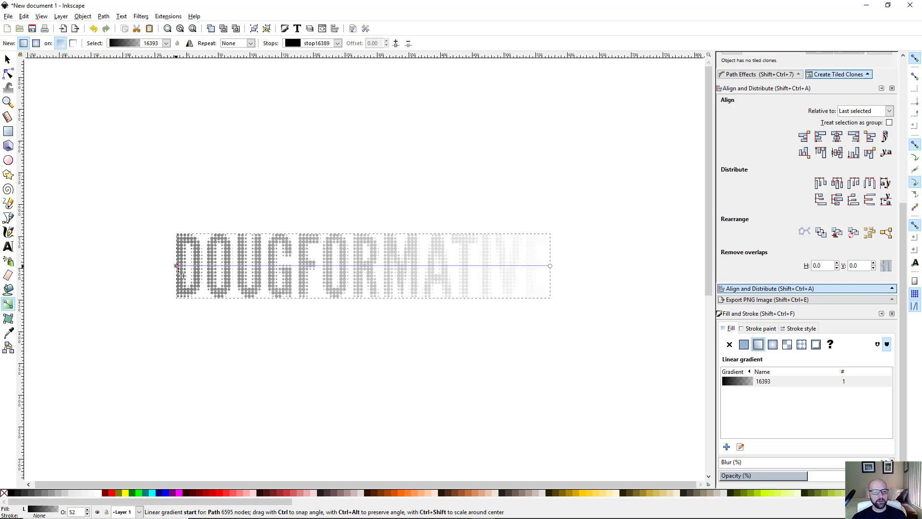
pyautogui.moveTo(176, 266)
pyautogui.mouseDown()
pyautogui.moveTo(350, 301)
pyautogui.moveTo(350, 316)
pyautogui.moveTo(348, 306)
pyautogui.mouseUp()
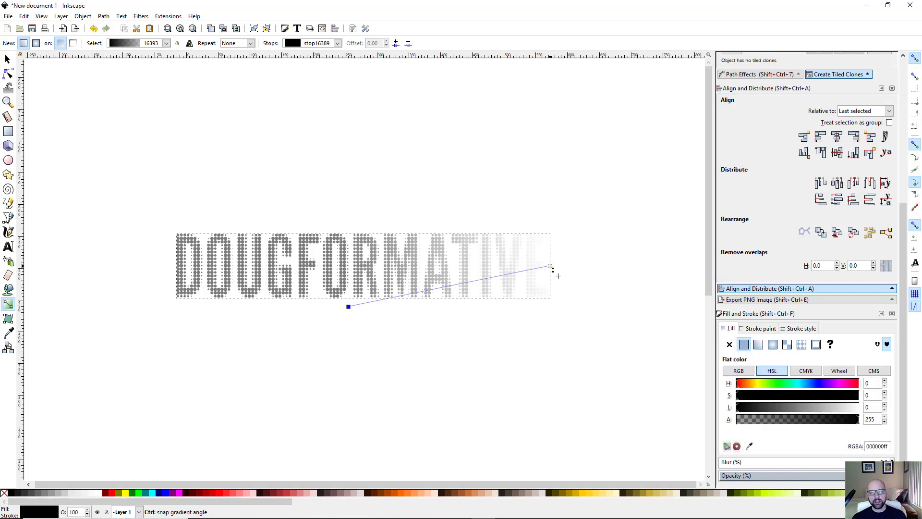
pyautogui.moveTo(551, 266); pyautogui.dragTo(349, 227)
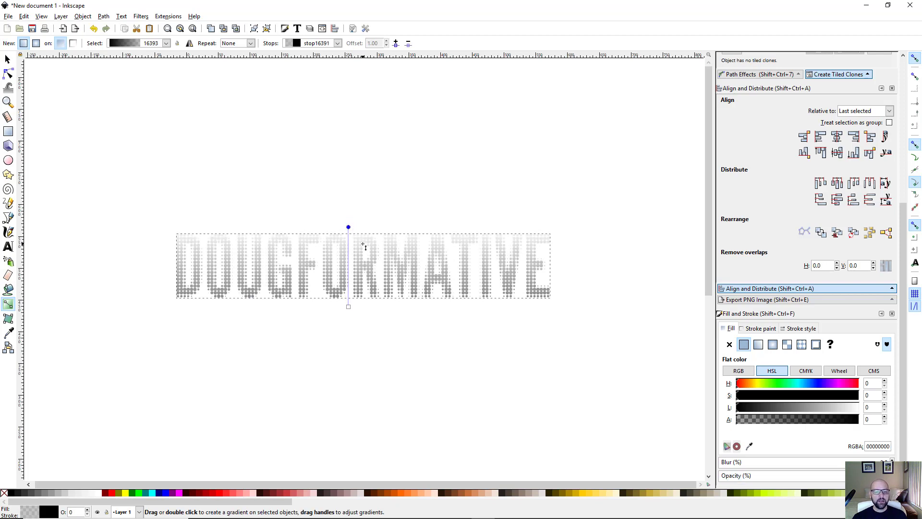
# - Add a stop midway along the gradient and colour the lower stop red, the middle stop orange (#FF6600) and the upper stop black
pyautogui.doubleClick(348, 264)
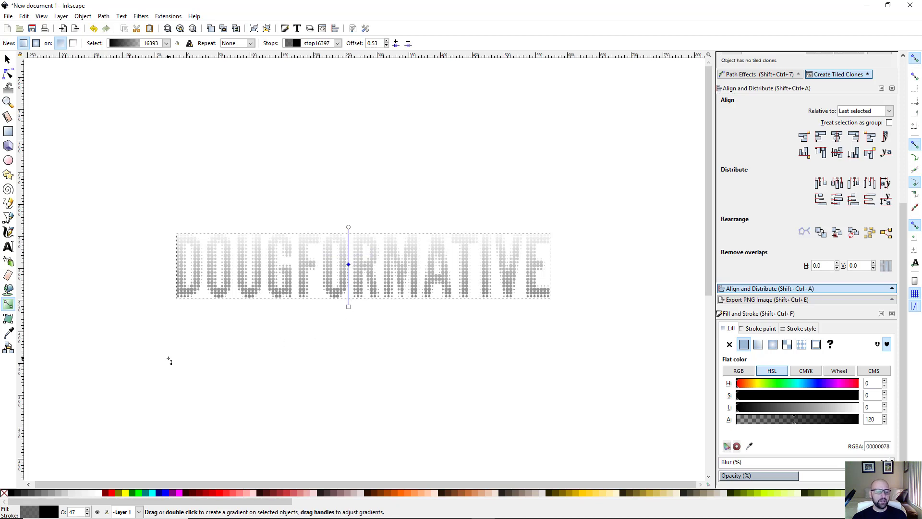
pyautogui.click(348, 308)
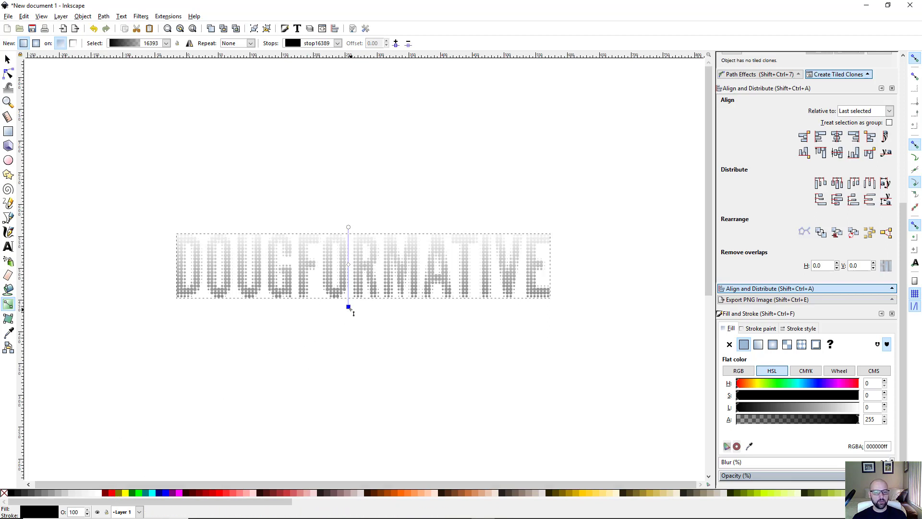
pyautogui.click(110, 491)
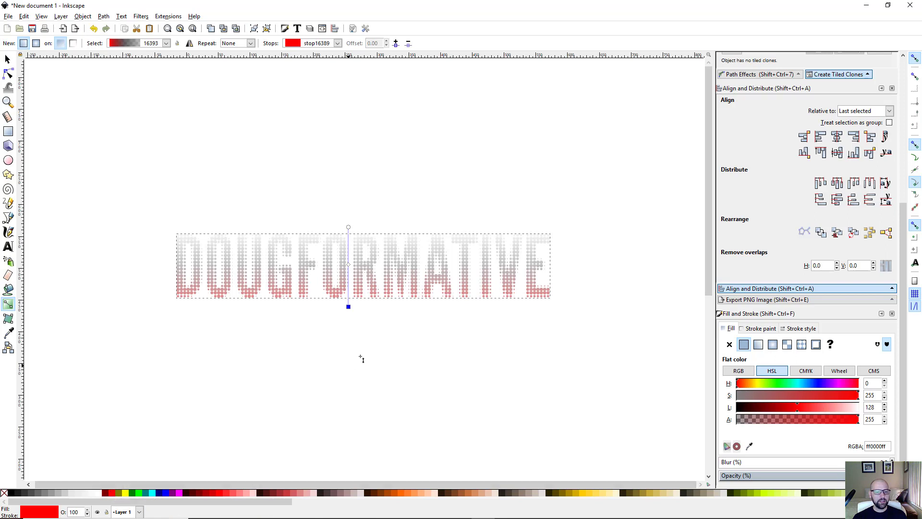
pyautogui.click(348, 264)
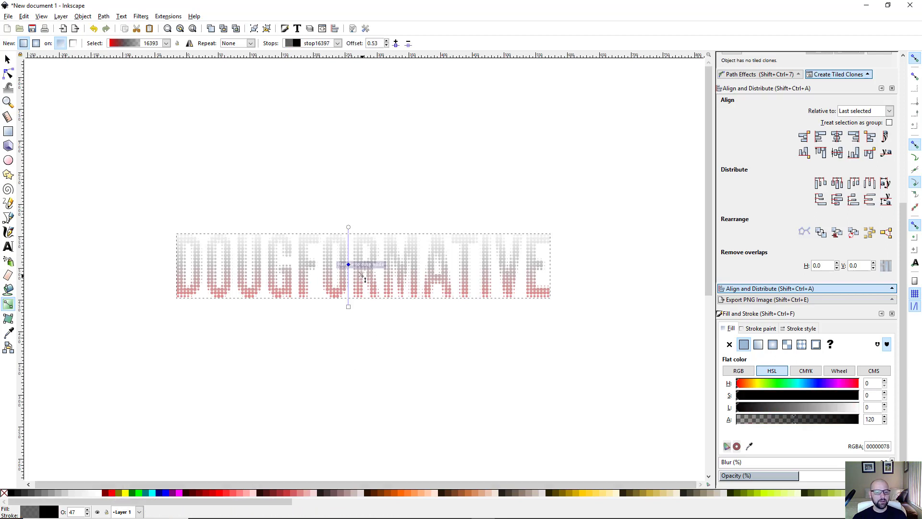
pyautogui.click(400, 492)
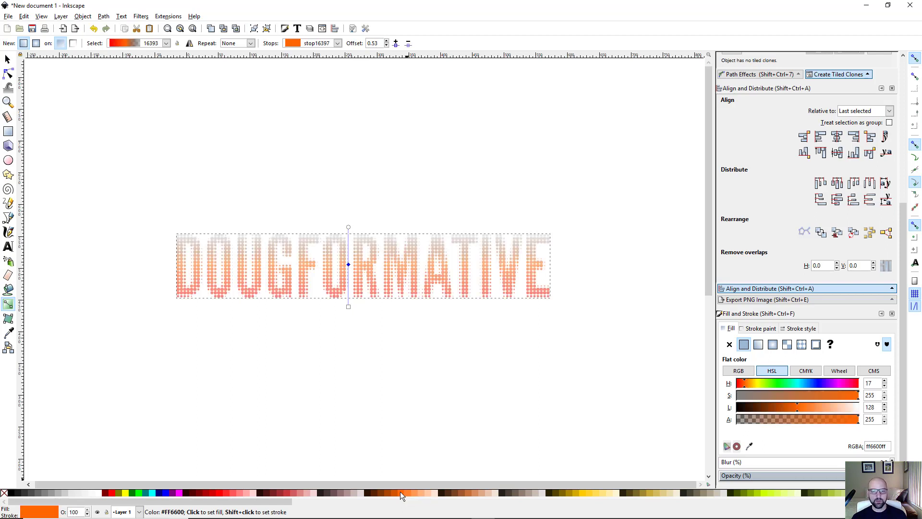
pyautogui.click(349, 227)
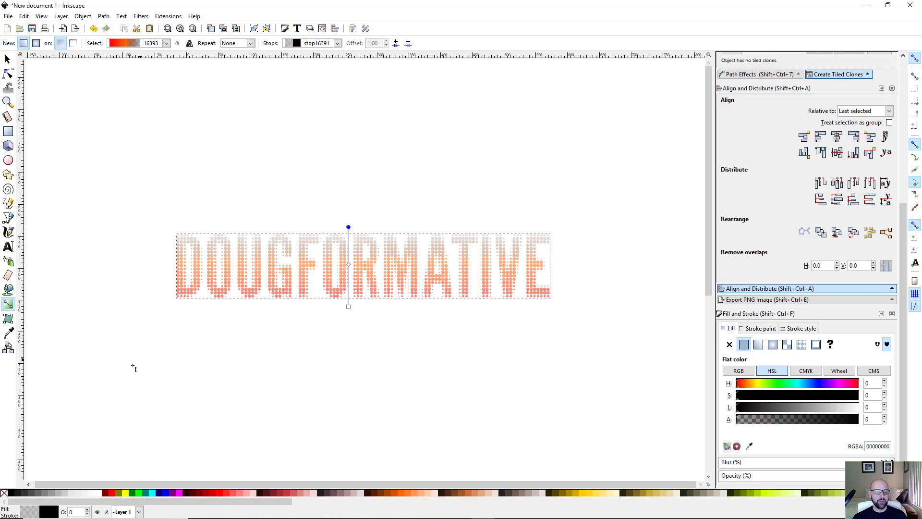
pyautogui.click(10, 492)
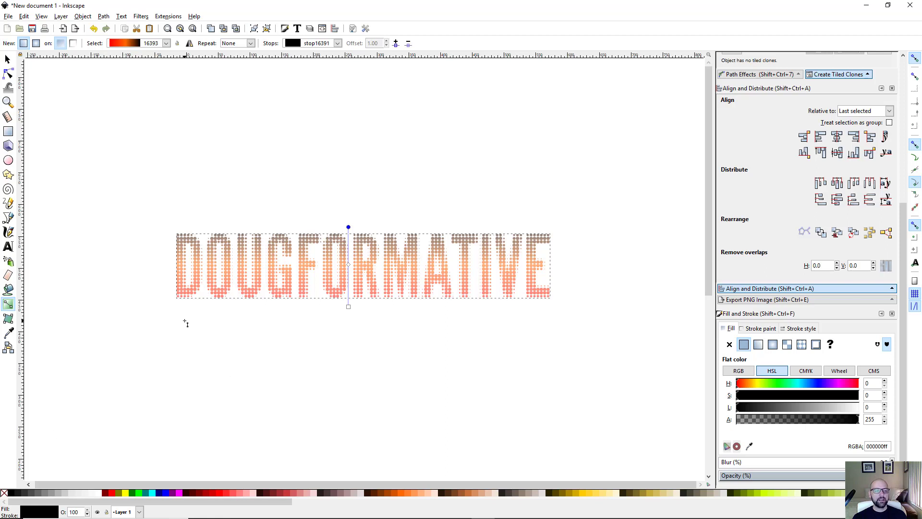
pyautogui.click(6, 60)
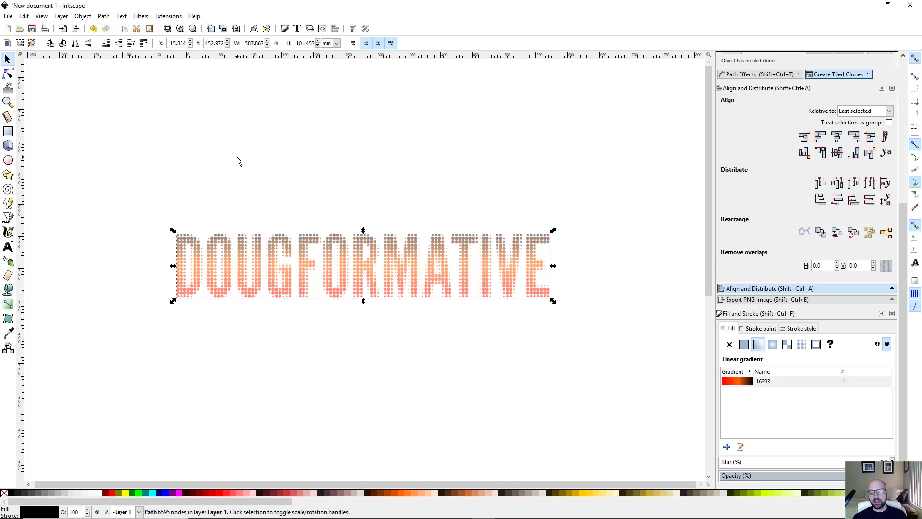
pyautogui.press('Escape')
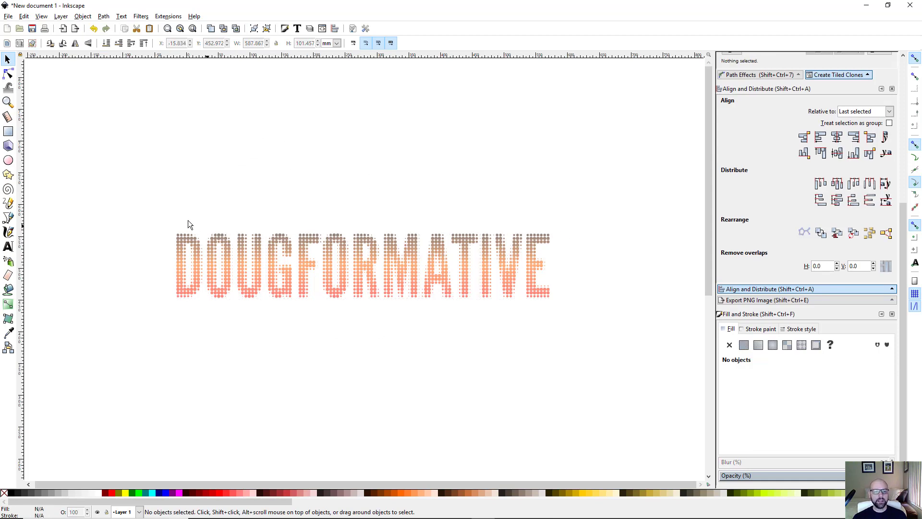
# - Raise the dotted word's opacity to 100% and deselect it
pyautogui.moveTo(105, 176); pyautogui.dragTo(579, 317)
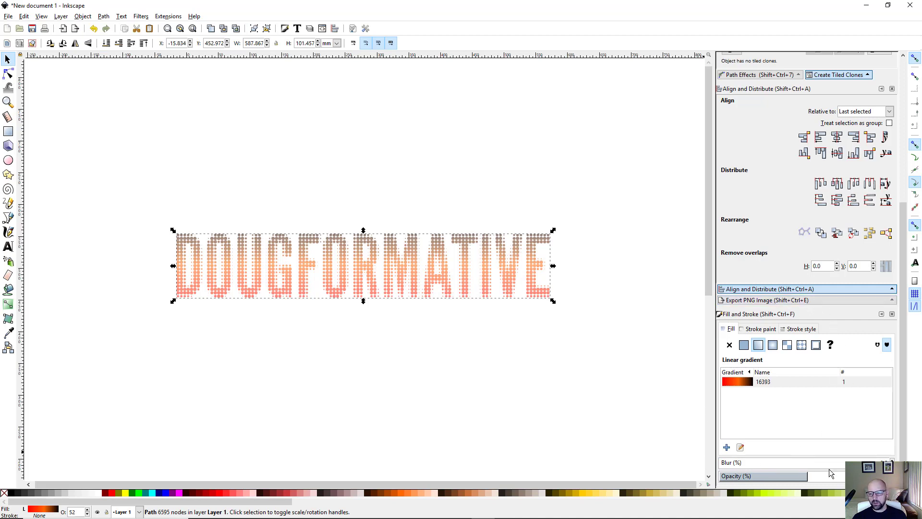
pyautogui.moveTo(791, 477); pyautogui.dragTo(847, 476)
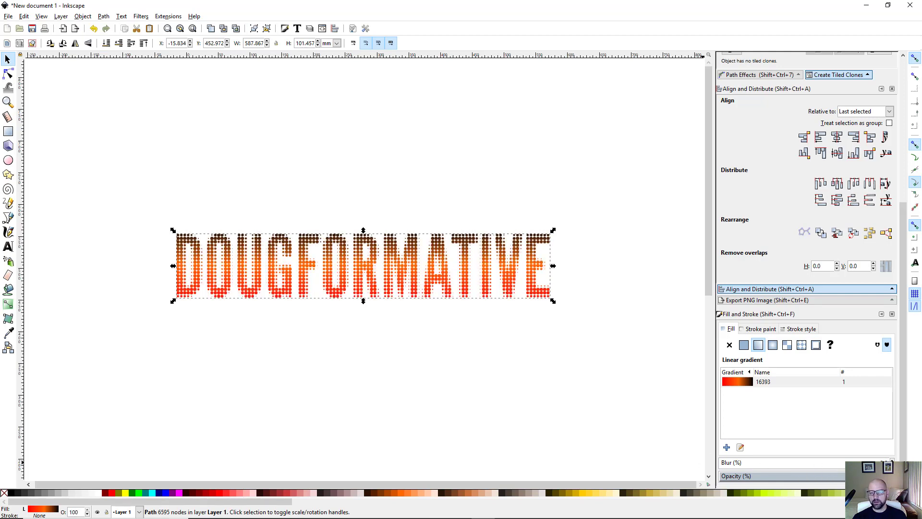
pyautogui.click(338, 343)
pyautogui.scroll(3, 339, 337)
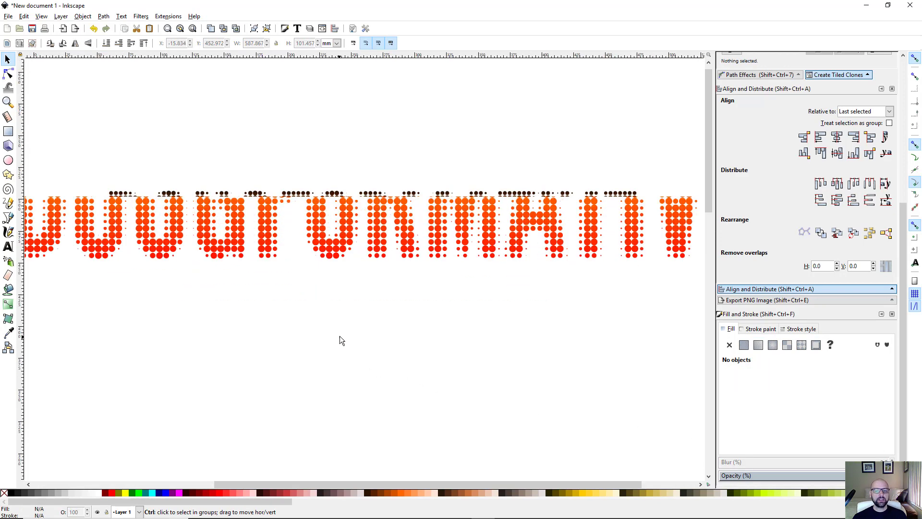
pyautogui.scroll(-1, 378, 298)
pyautogui.moveTo(378, 299); pyautogui.dragTo(369, 351)
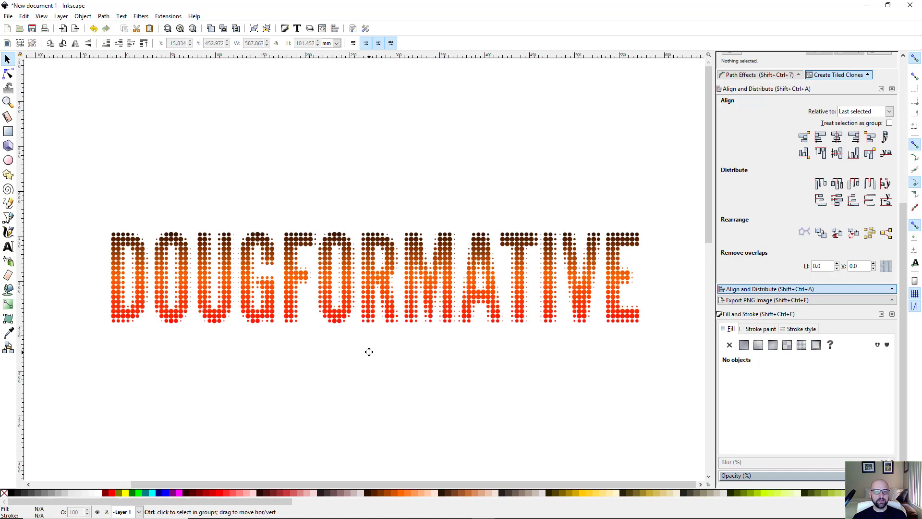